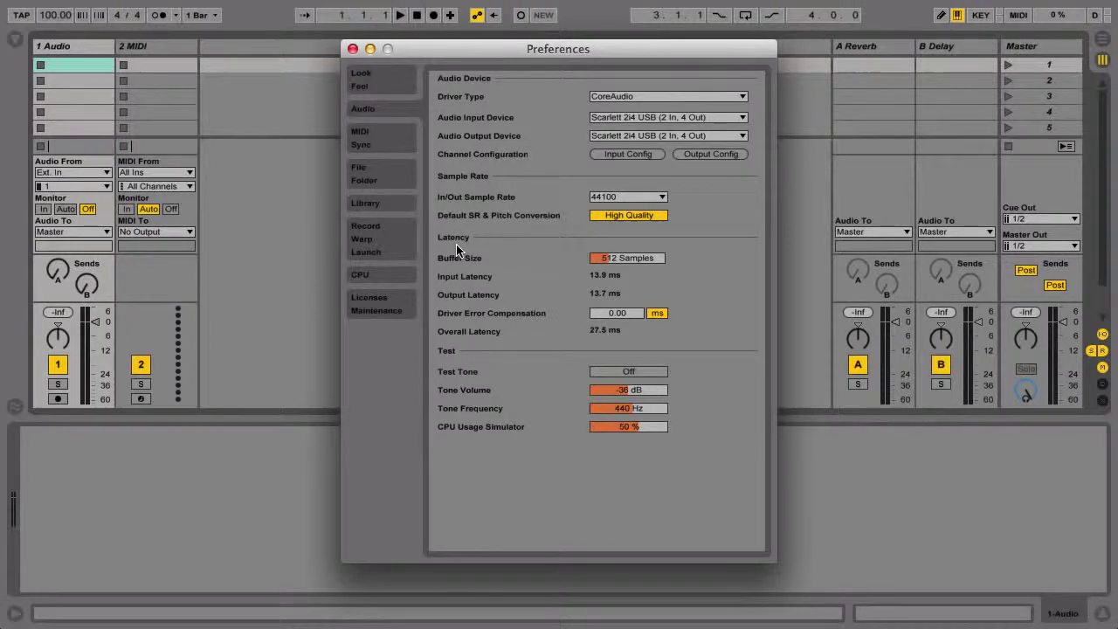
Check the In/Out sample rate options, keep 44100, and switch High Quality conversion off and back on.
left_click(662, 200)
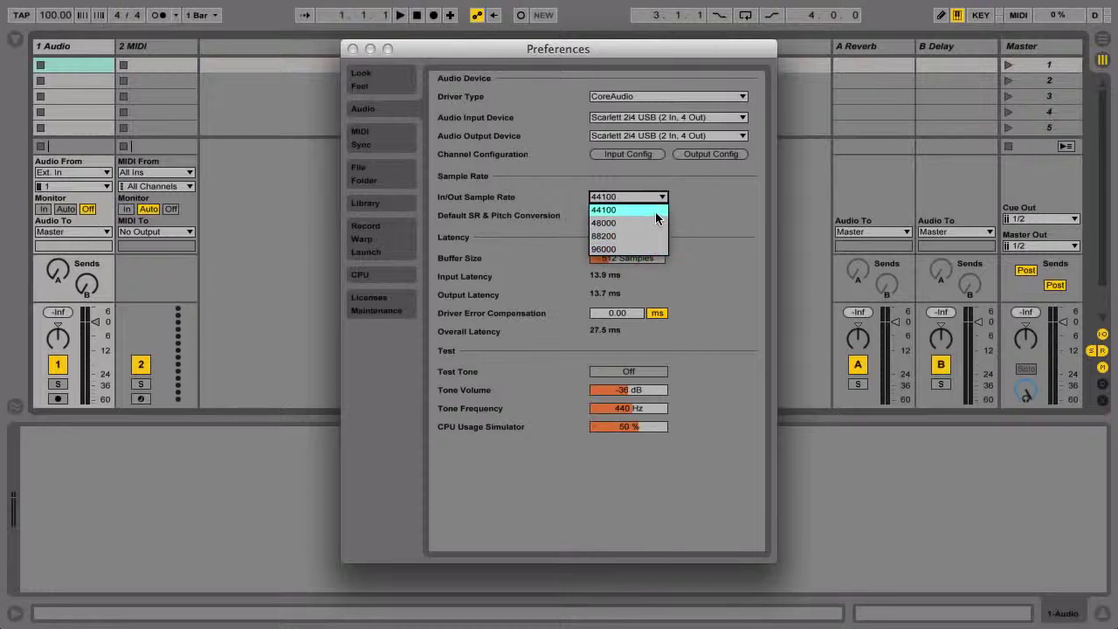
left_click(655, 212)
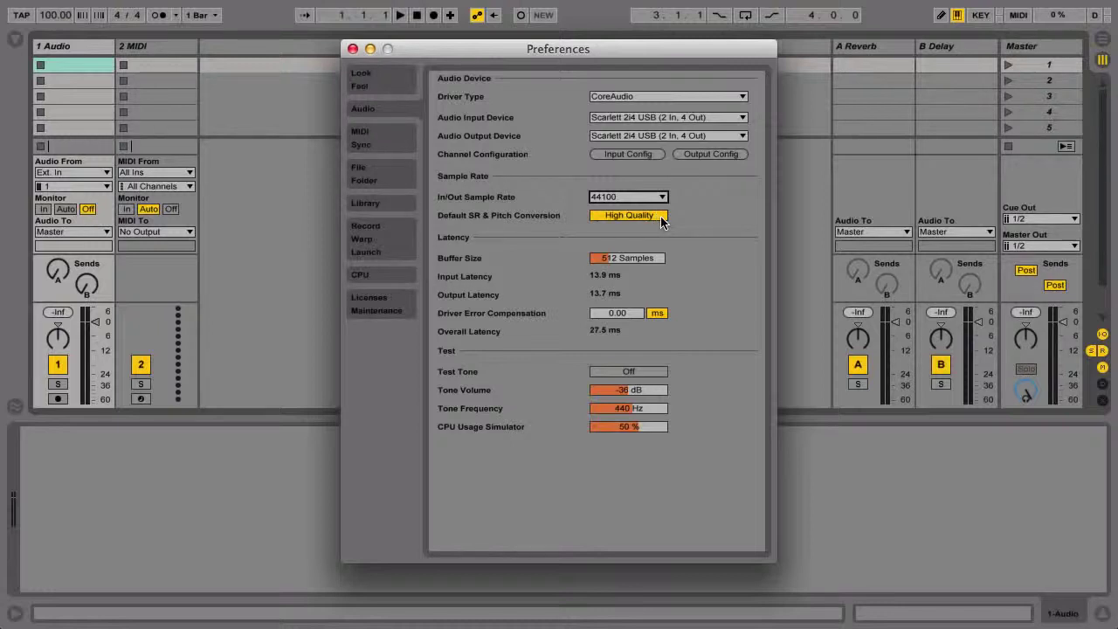
left_click(661, 220)
left_click(662, 219)
Turn on the test tone, with the CPU Usage Simulator at 80 % and the tone volume at -27 dB.
mouse_move(624, 390)
left_mouse_down()
mouse_move(627, 429)
mouse_move(626, 381)
left_mouse_up()
left_click(631, 371)
left_click(631, 371)
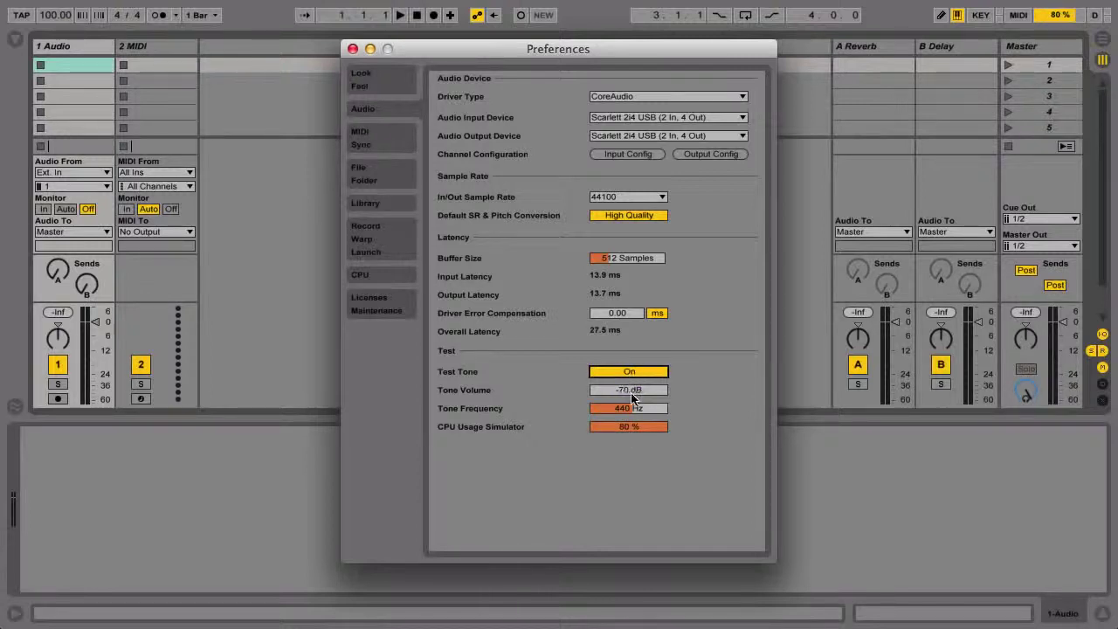
left_click_drag(636, 395, 622, 286)
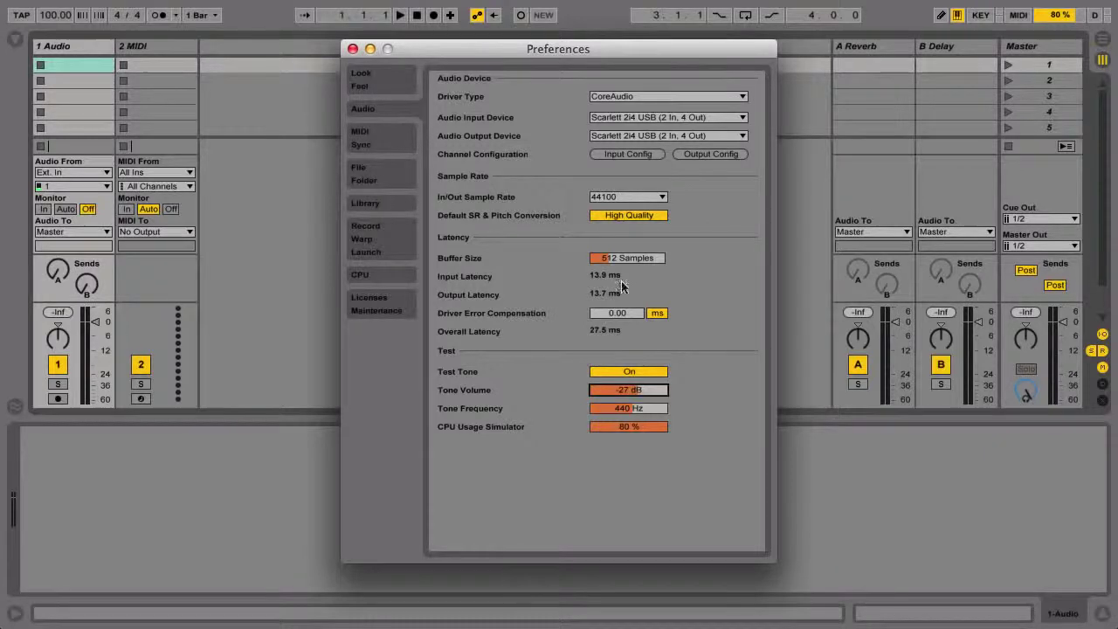
Test the audio buffer size at 16, 32 and 64 samples in turn while the test tone plays.
left_click(612, 258)
type("16")
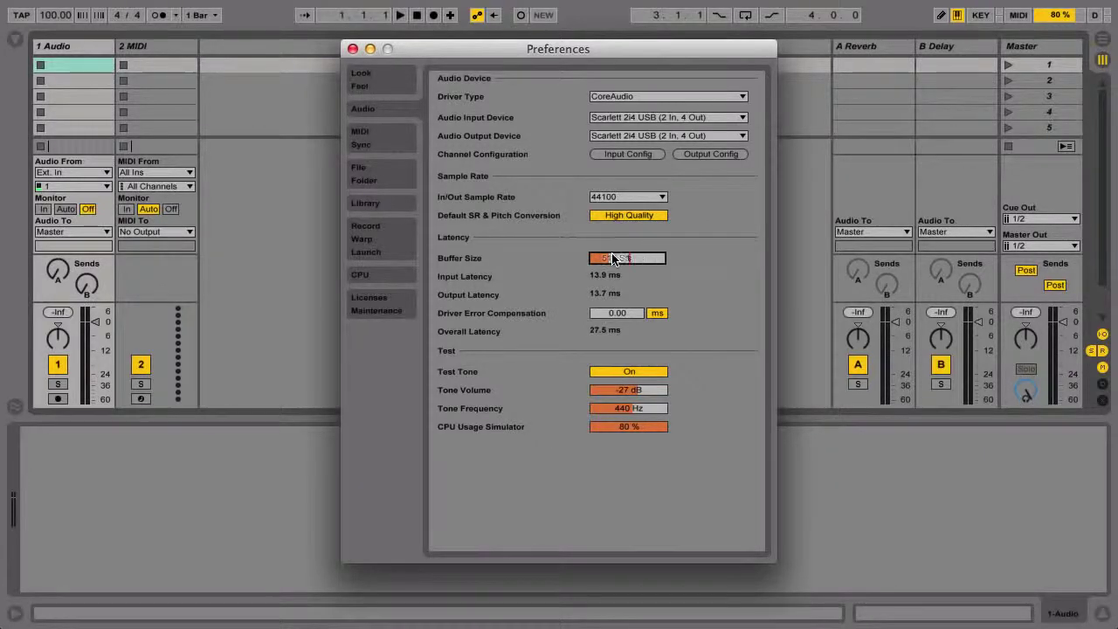
key("Return")
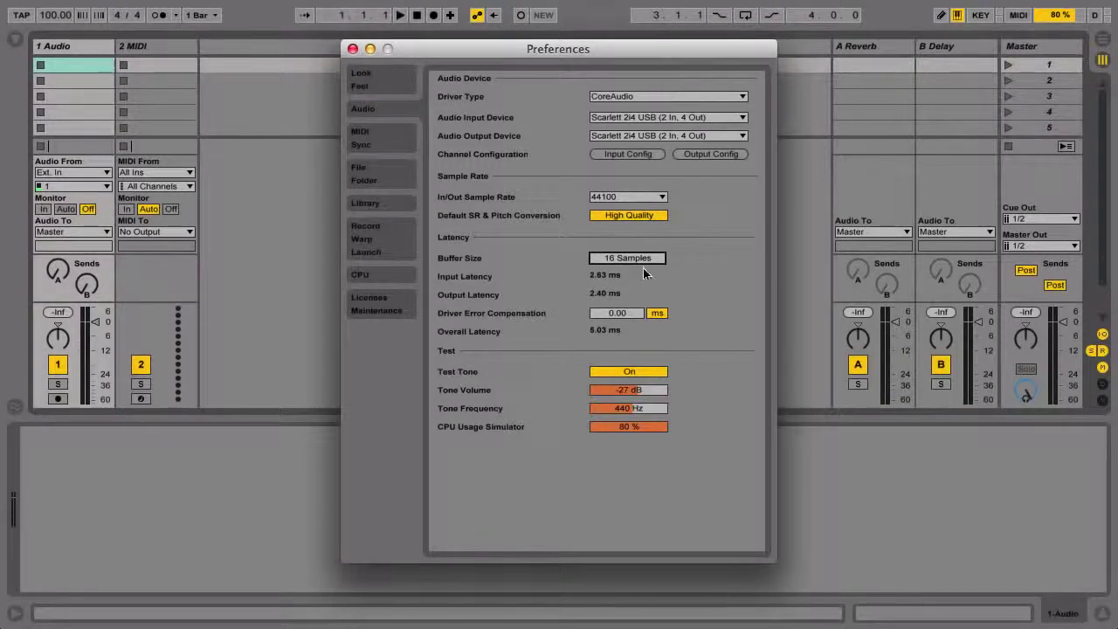
left_click(658, 260)
type("32")
key("Return")
left_click(658, 261)
type("64")
key("Return")
Set the audio buffer size to 128 samples and turn off the test tone.
left_click(658, 260)
type("128")
key("Return")
left_click(647, 372)
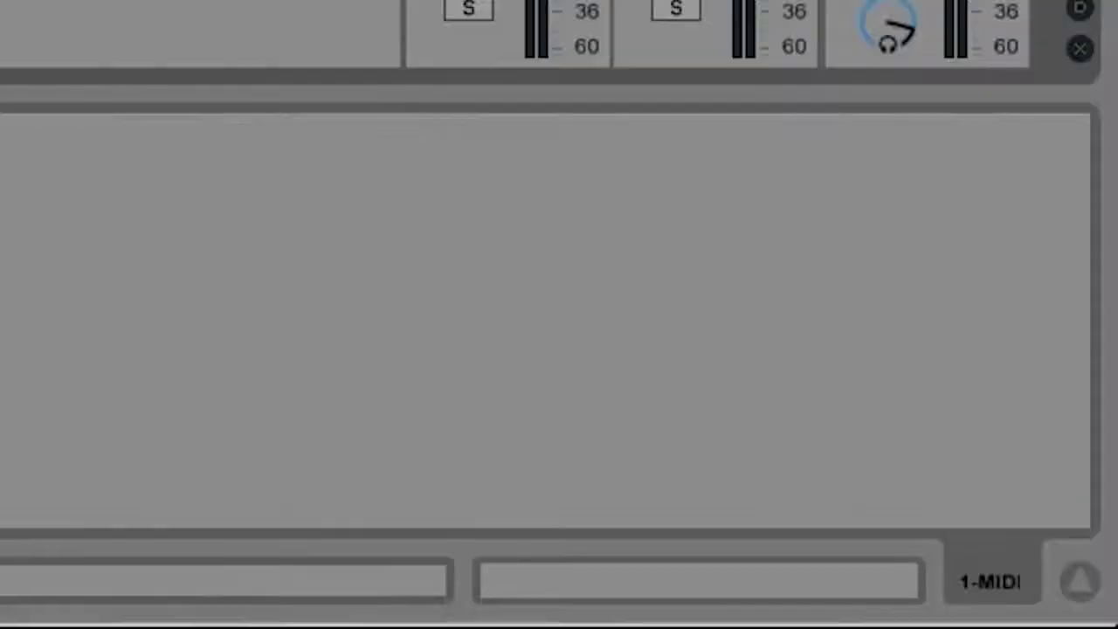
Open the Hammerfall DSP Settings and show the choices for the buffer size in samples.
mouse_move(1018, 621)
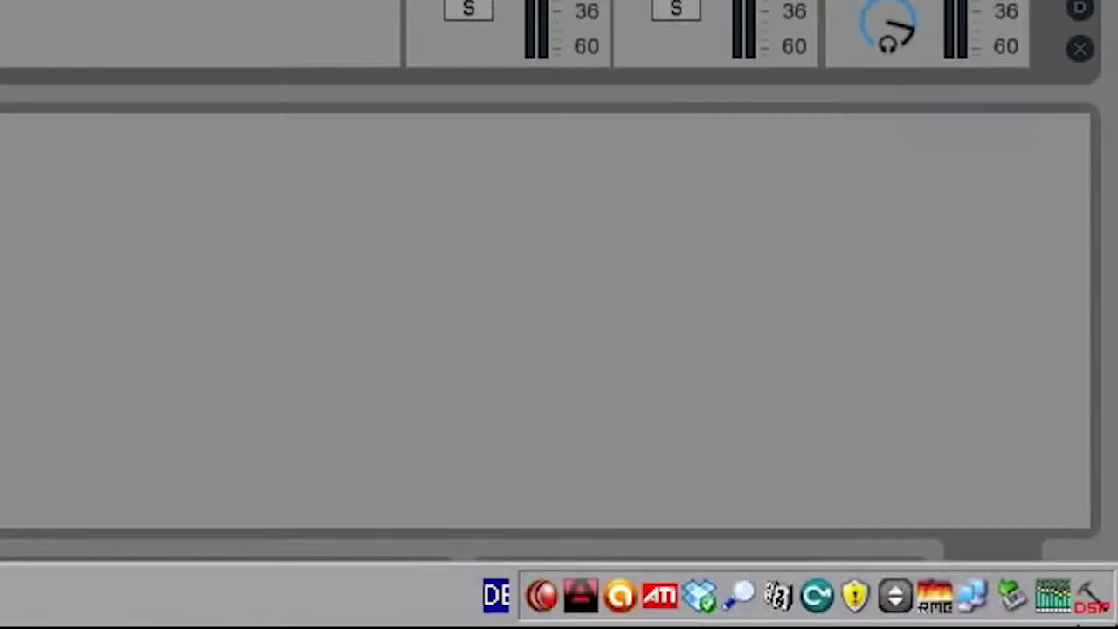
left_click(1091, 607)
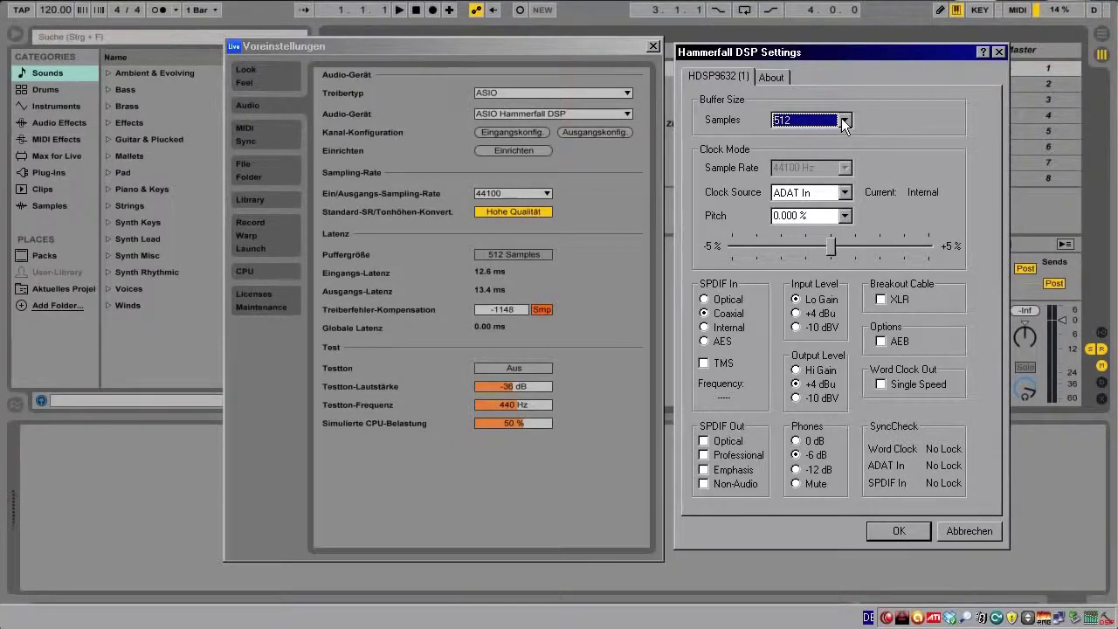
left_click(843, 119)
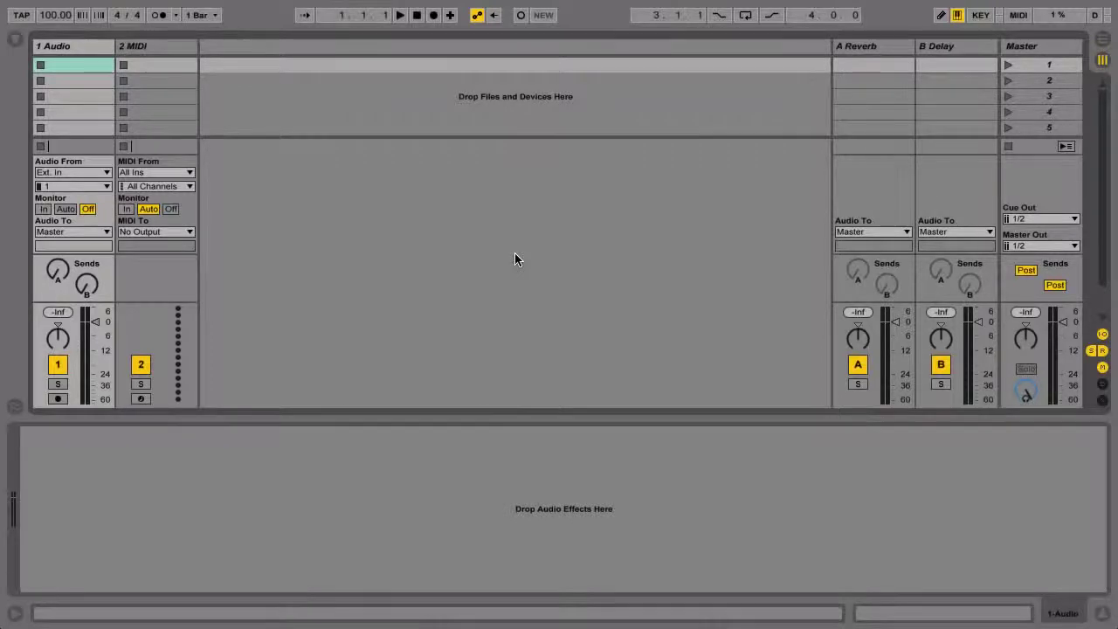
Open the Driver Error Compensation lesson from the list of all built-in lessons and load its accompanying Live Set.
mouse_move(346, 8)
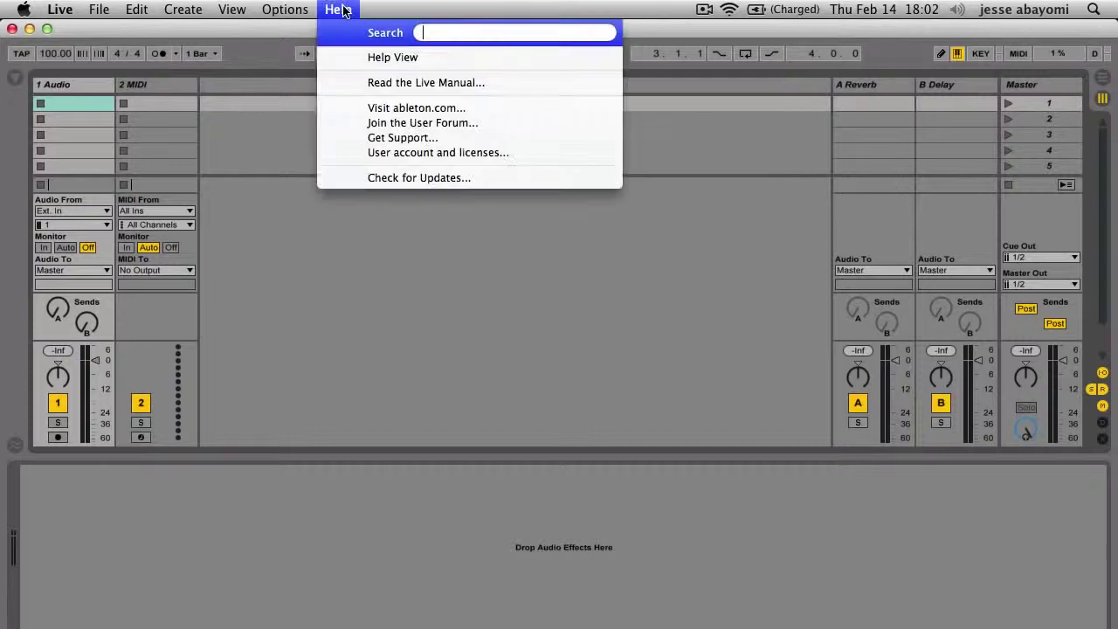
left_click(358, 55)
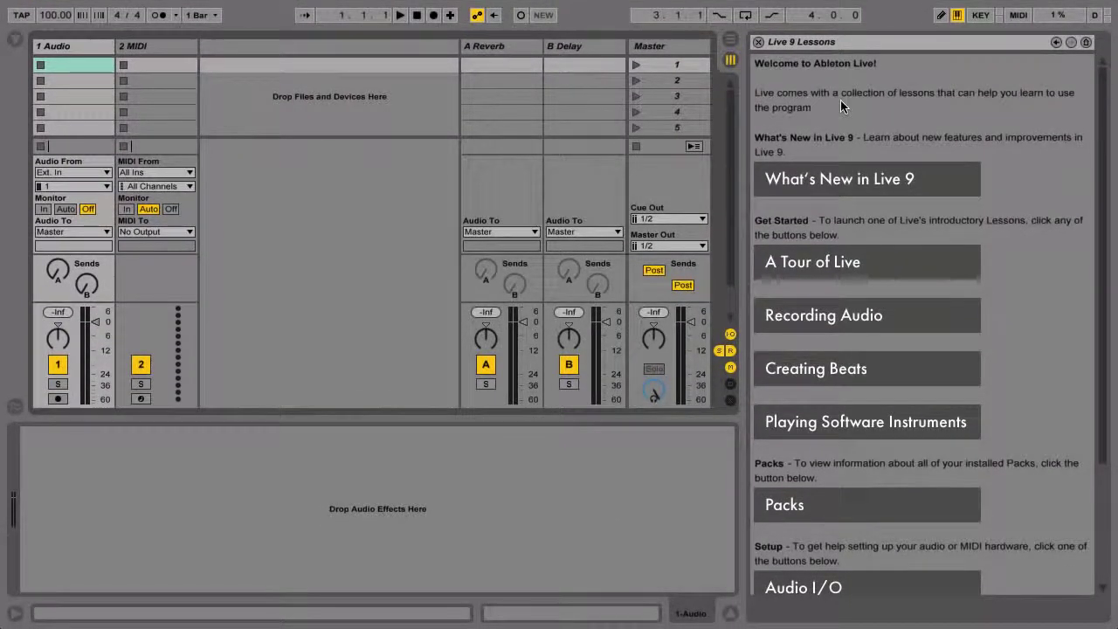
scroll(853, 69, "down", 2)
scroll(853, 69, "down", 2)
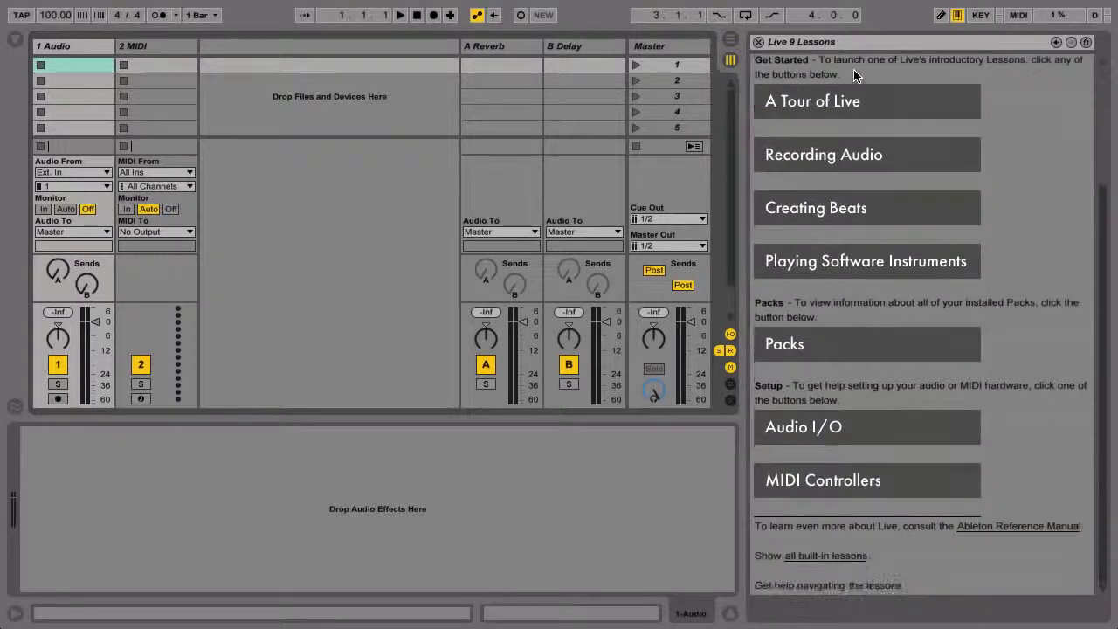
left_click(860, 556)
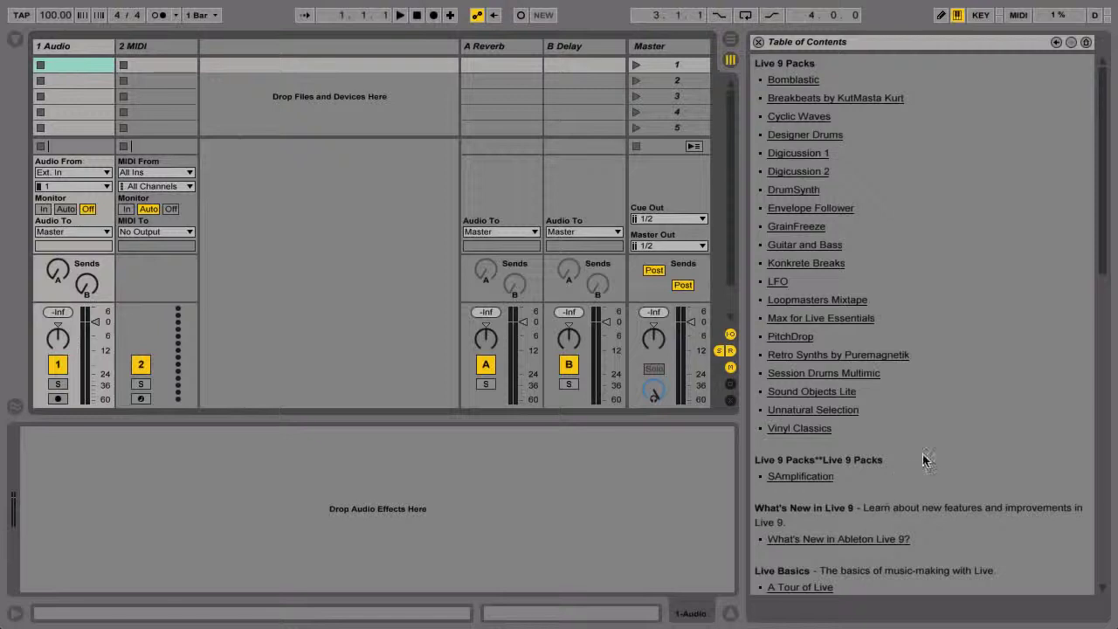
scroll(924, 460, "down", 8)
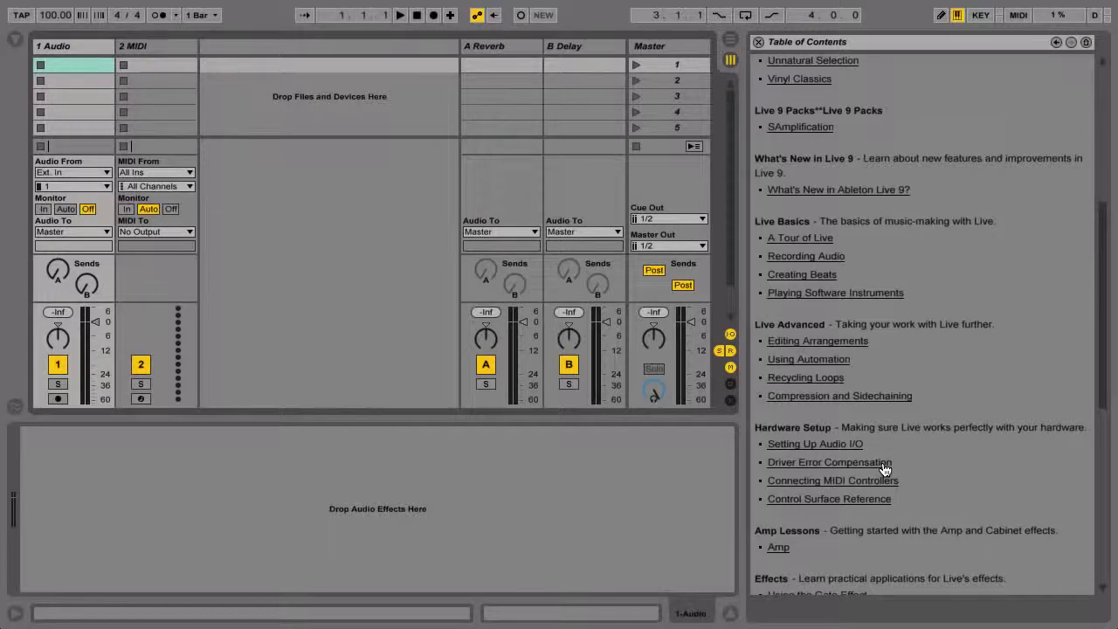
left_click(883, 463)
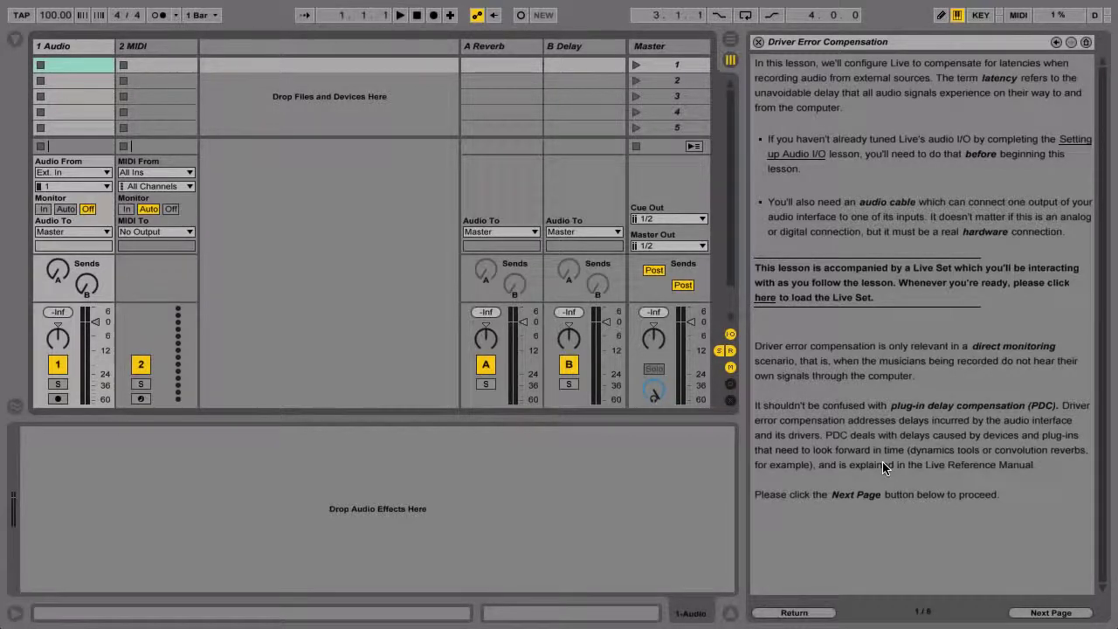
left_click(766, 301)
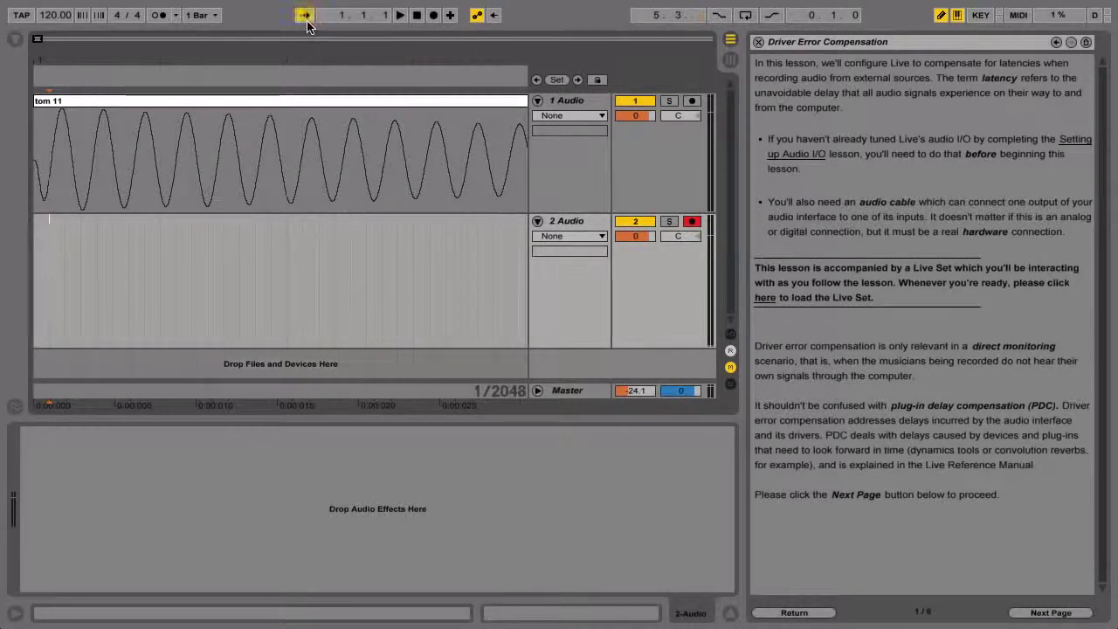
Turn off Create Fades on Clip Edges in the Record/Warp/Launch preferences and close the preferences.
key("super+comma")
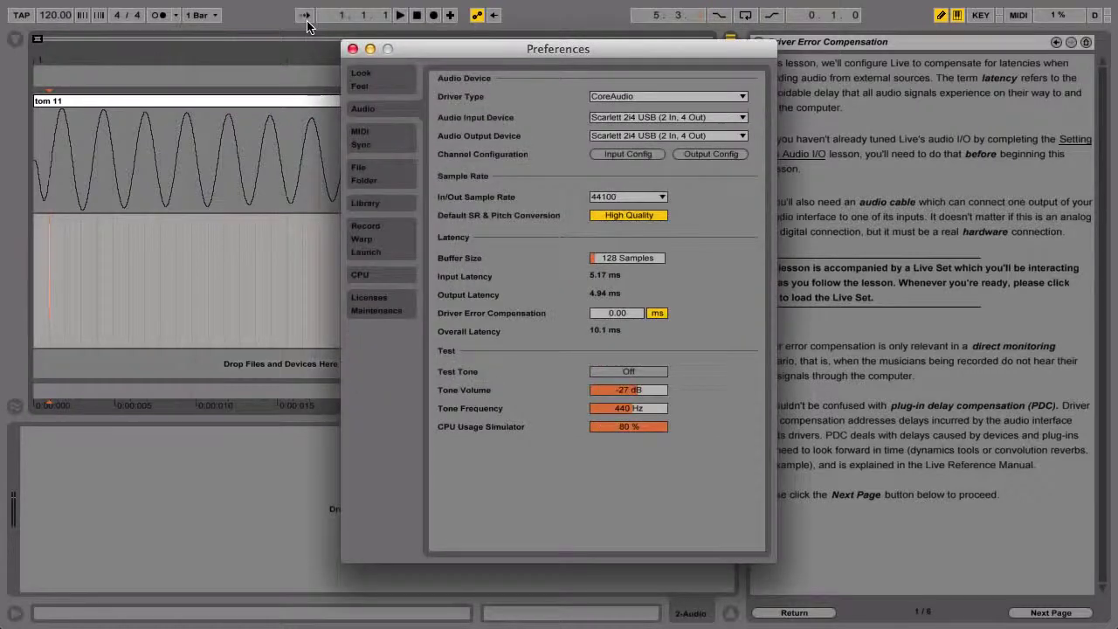
left_click(397, 243)
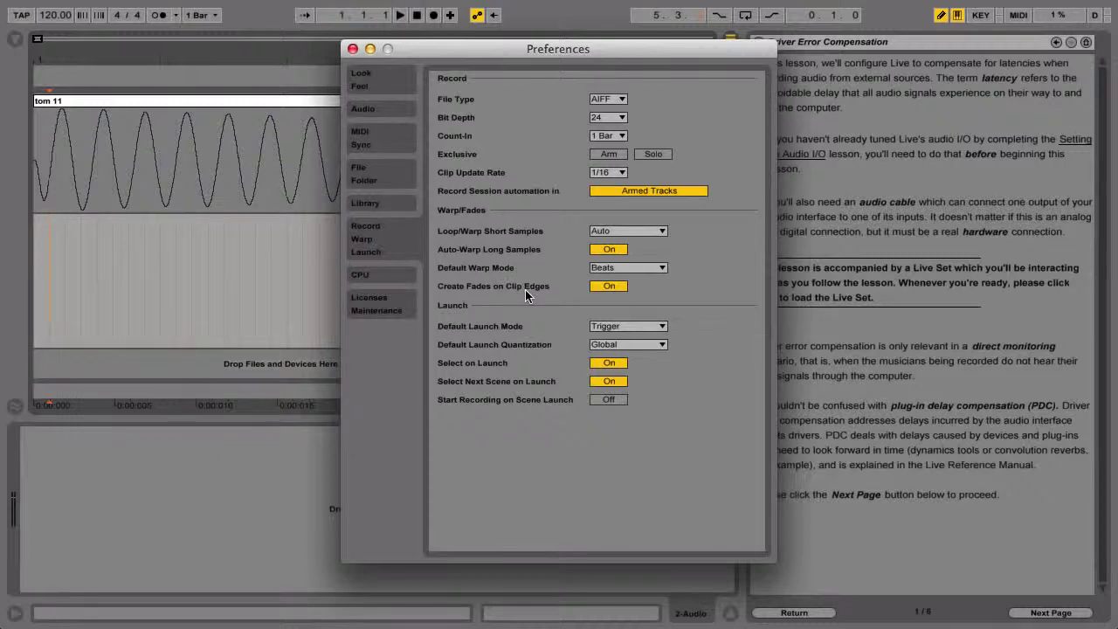
left_click(620, 288)
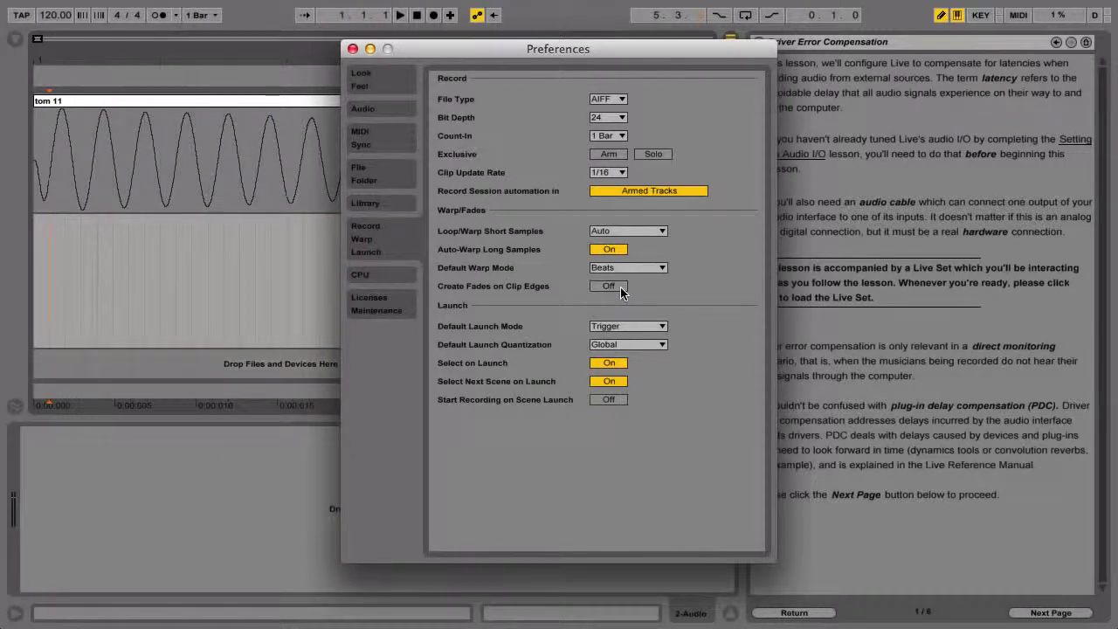
left_click(352, 49)
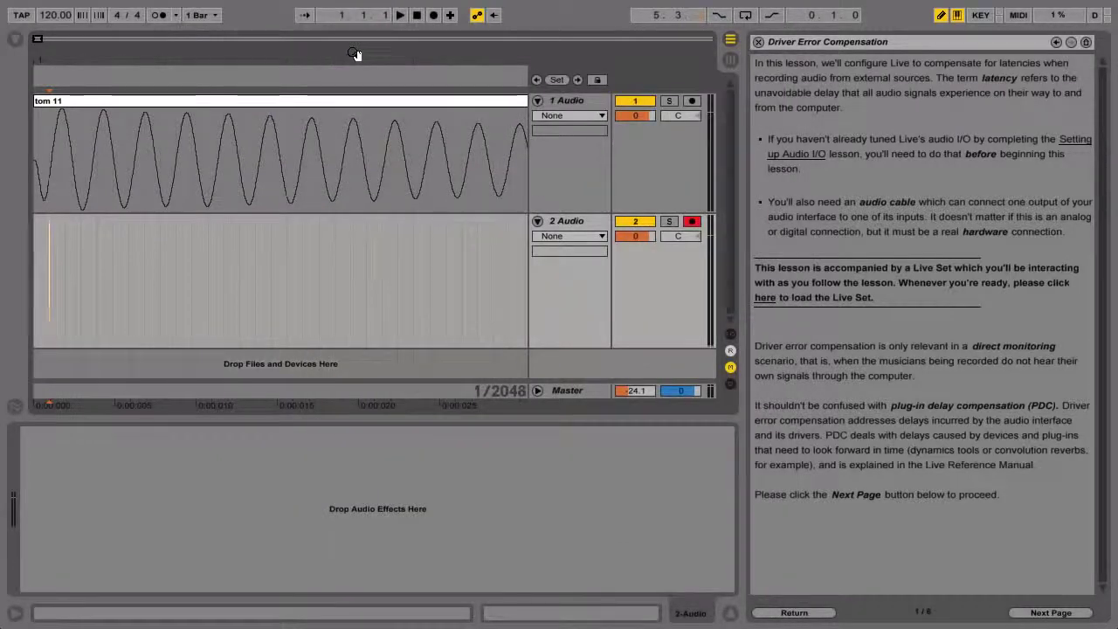
Play the tom clip to check its level and set the Master track volume to -15.3 dB.
key("space")
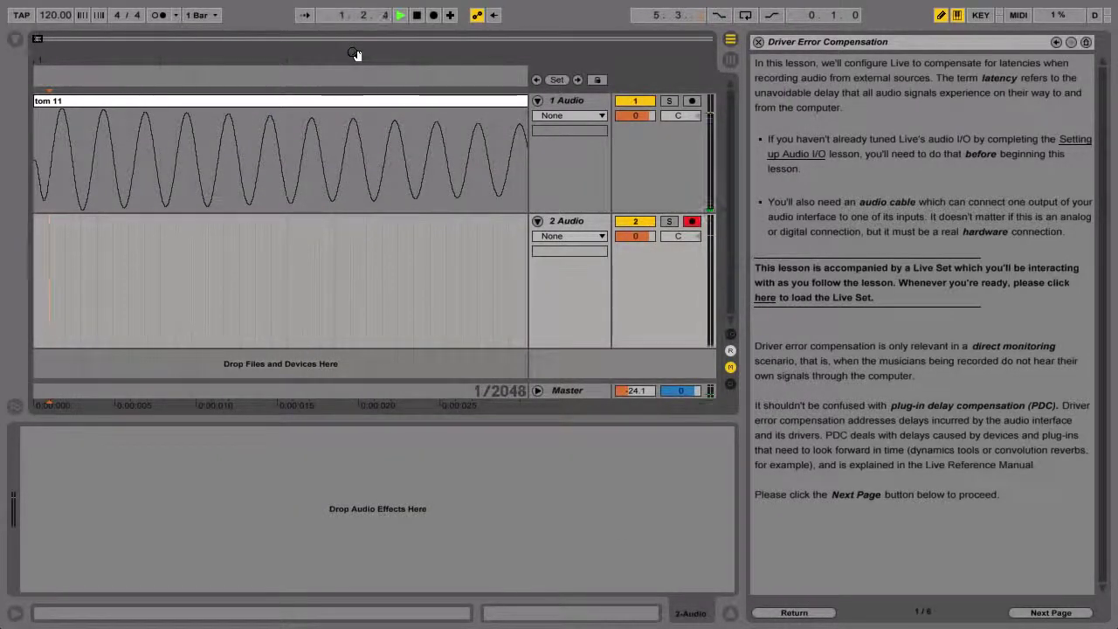
key("space")
left_click(416, 15)
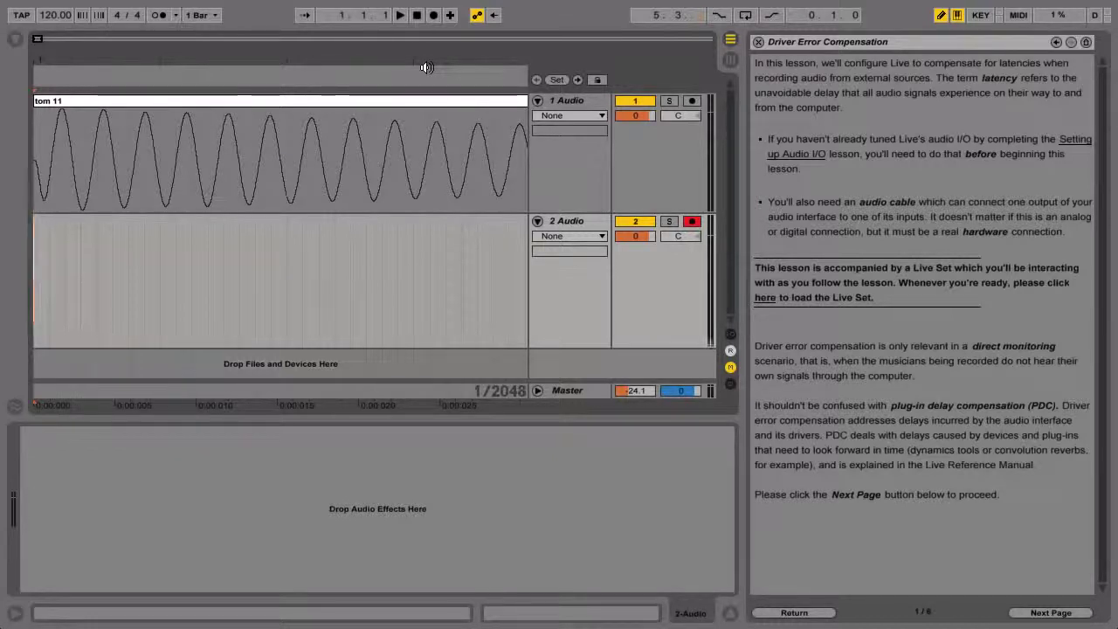
key("space")
mouse_move(635, 390)
left_mouse_down()
mouse_move(635, 376)
mouse_move(627, 393)
left_mouse_up()
key("space")
key("space")
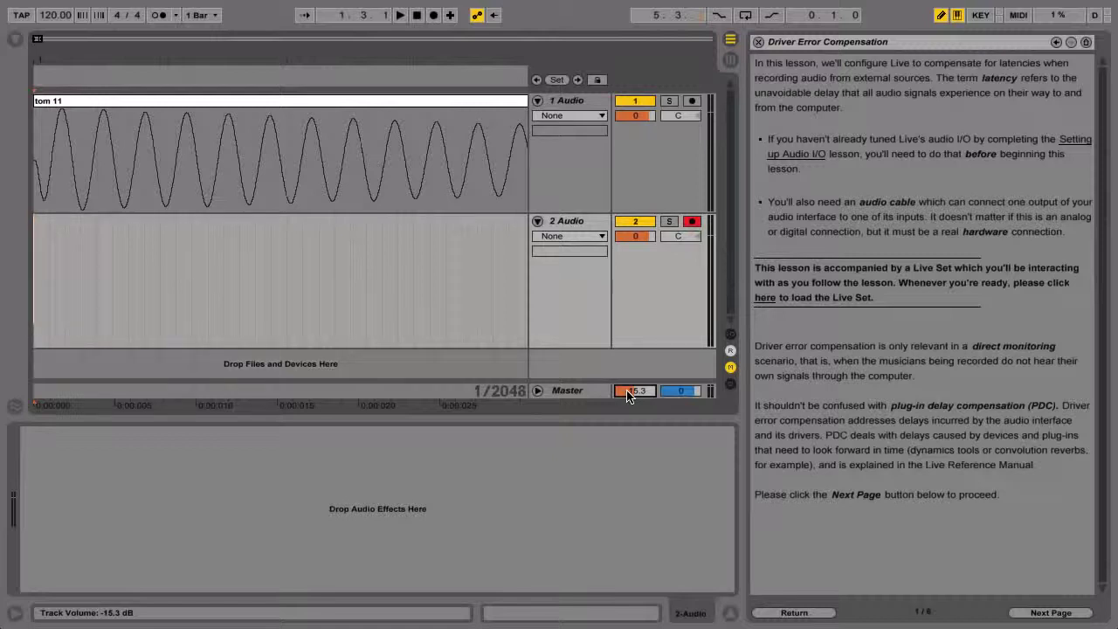
Record the tom playback onto the armed 2 Audio track from the start of the arrangement, stopping after about one bar.
left_click(418, 17)
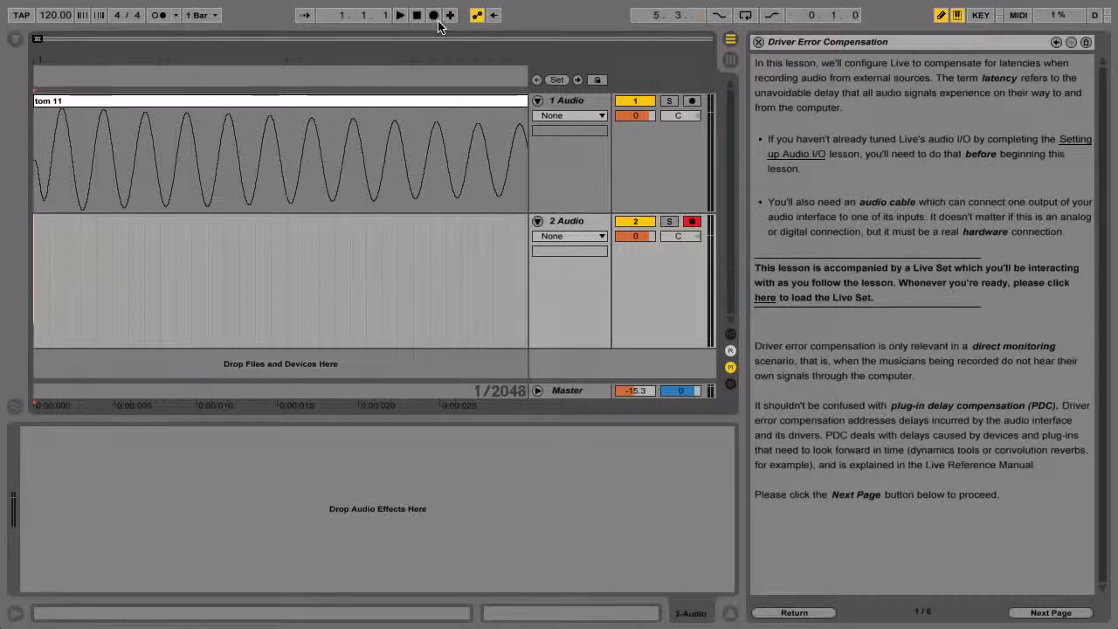
left_click(435, 18)
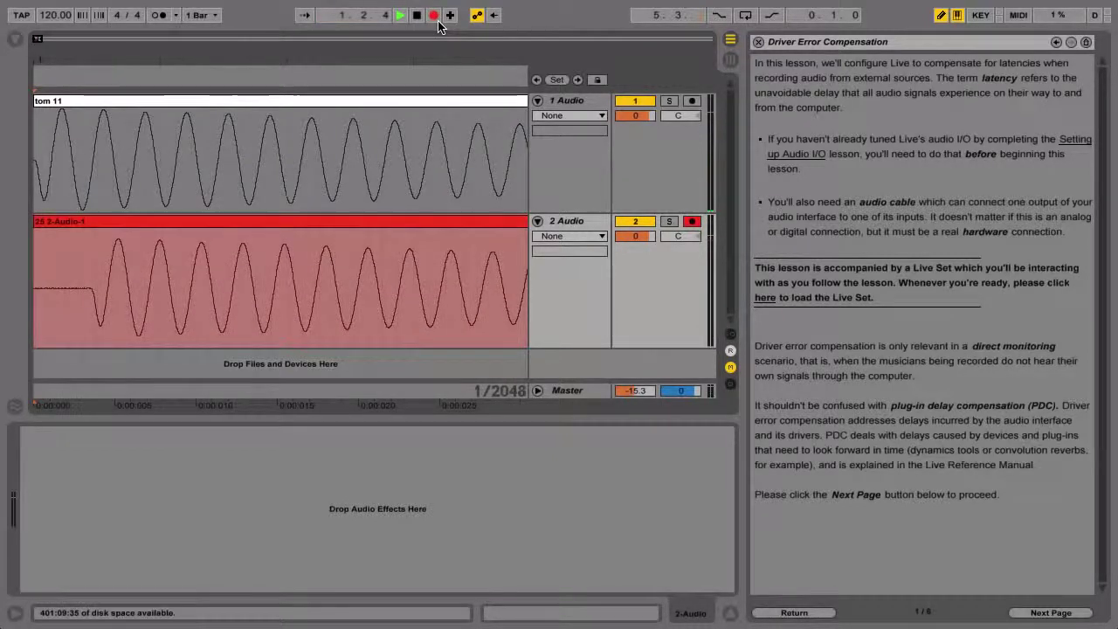
key("space")
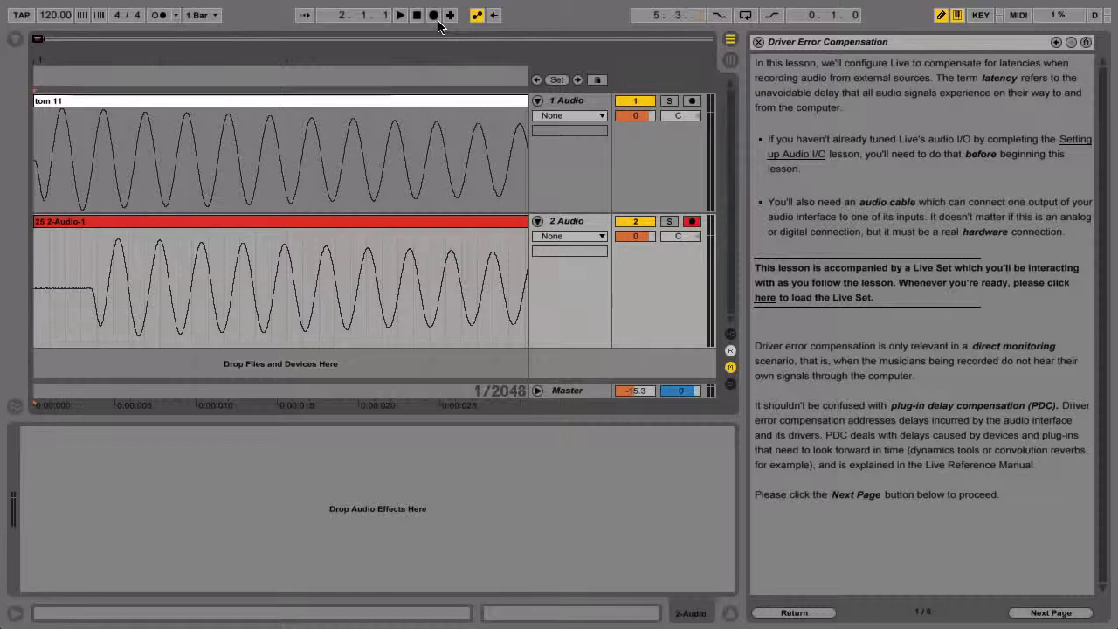
Turn off Warp for the newly recorded clip on the 2 Audio track.
left_click(357, 222)
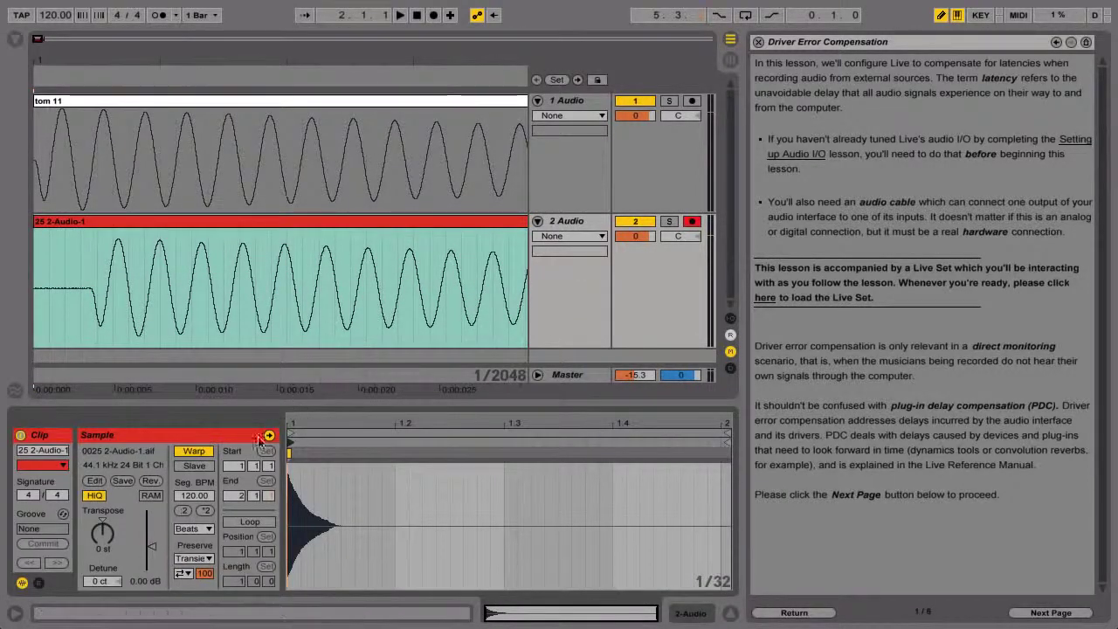
left_click(195, 451)
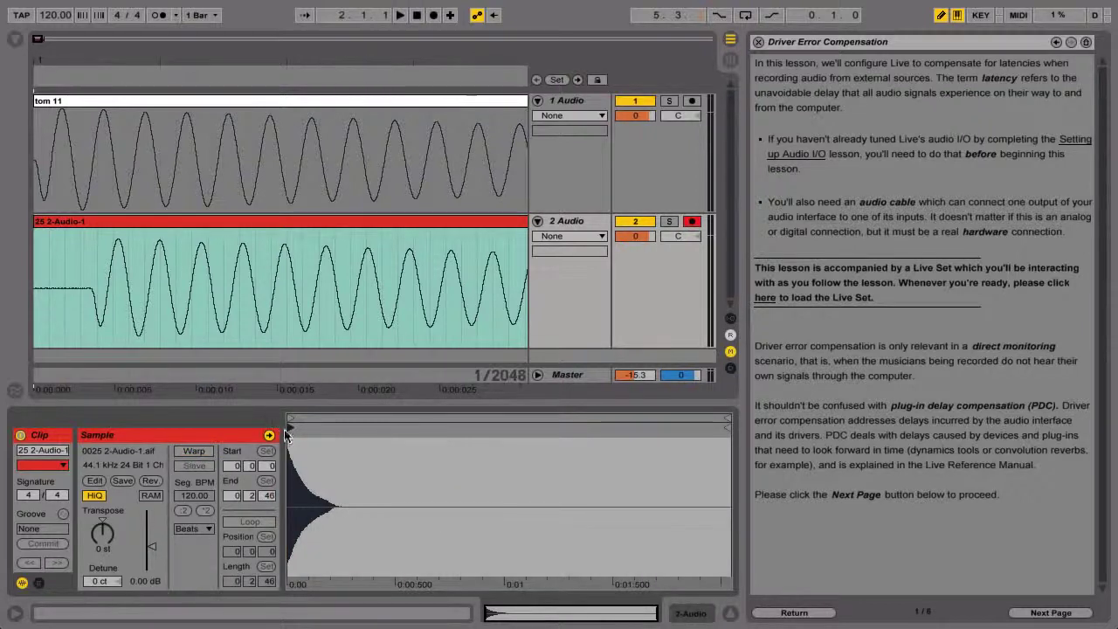
Move the recorded clip's start marker to the onset of its waveform, just before 4 ms.
left_click_drag(301, 437, 300, 594)
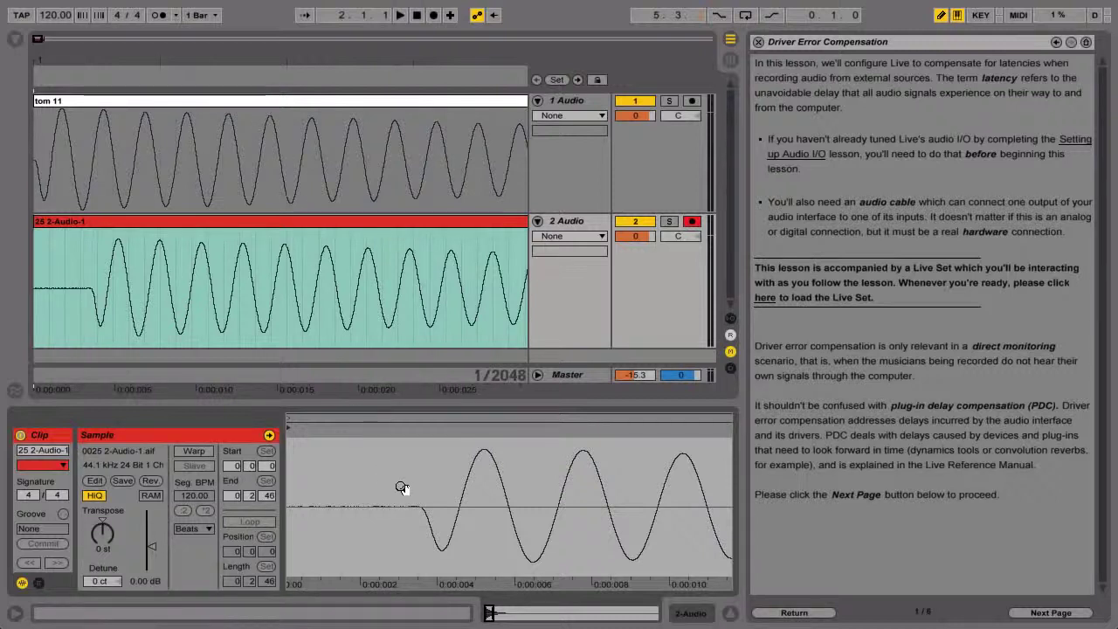
mouse_move(410, 487)
left_mouse_down()
mouse_move(410, 524)
mouse_move(496, 529)
mouse_move(496, 486)
left_mouse_up()
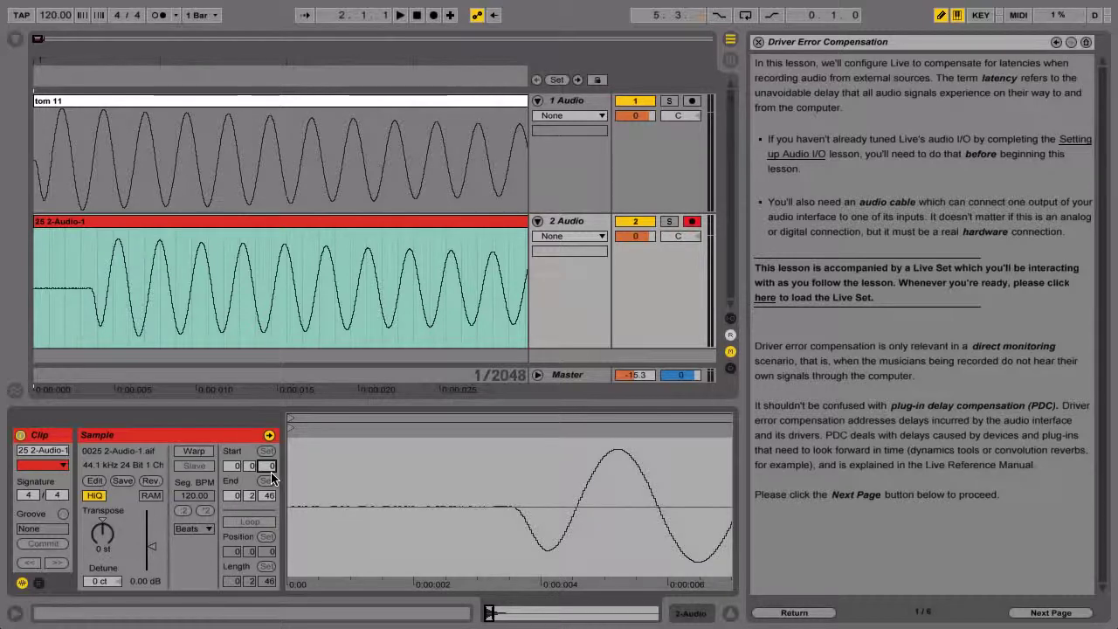
key("Up")
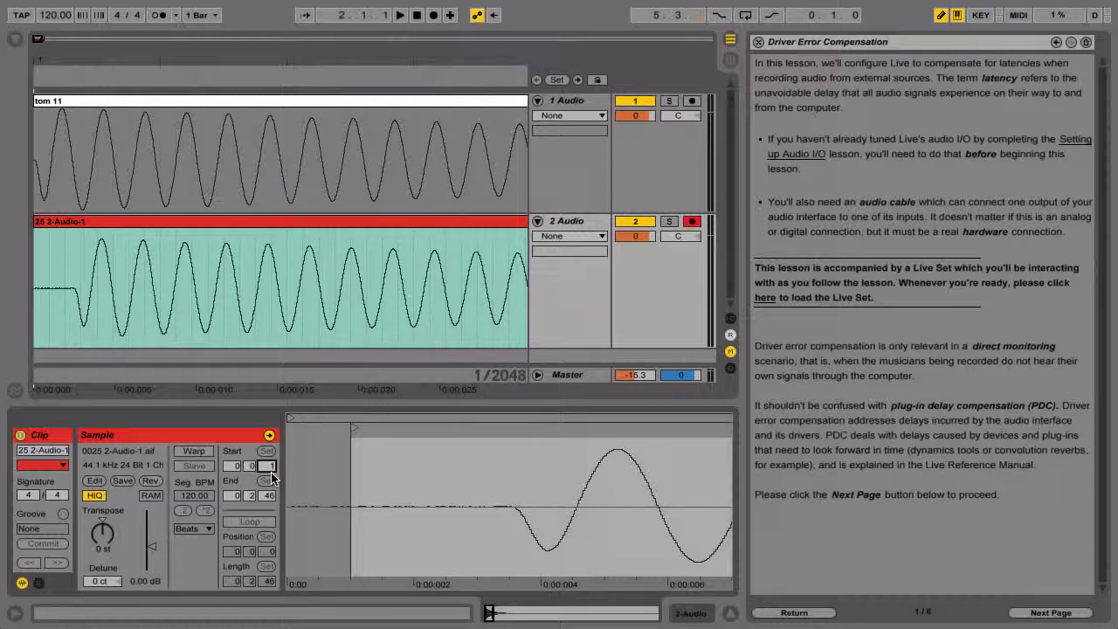
key("Up")
key("Up")
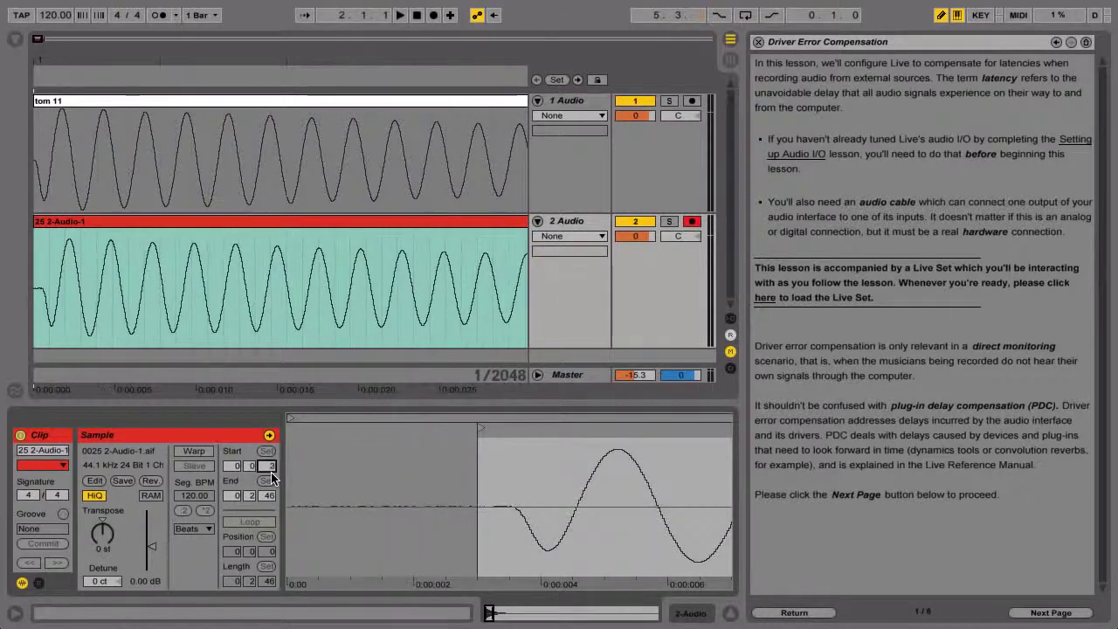
key("Up")
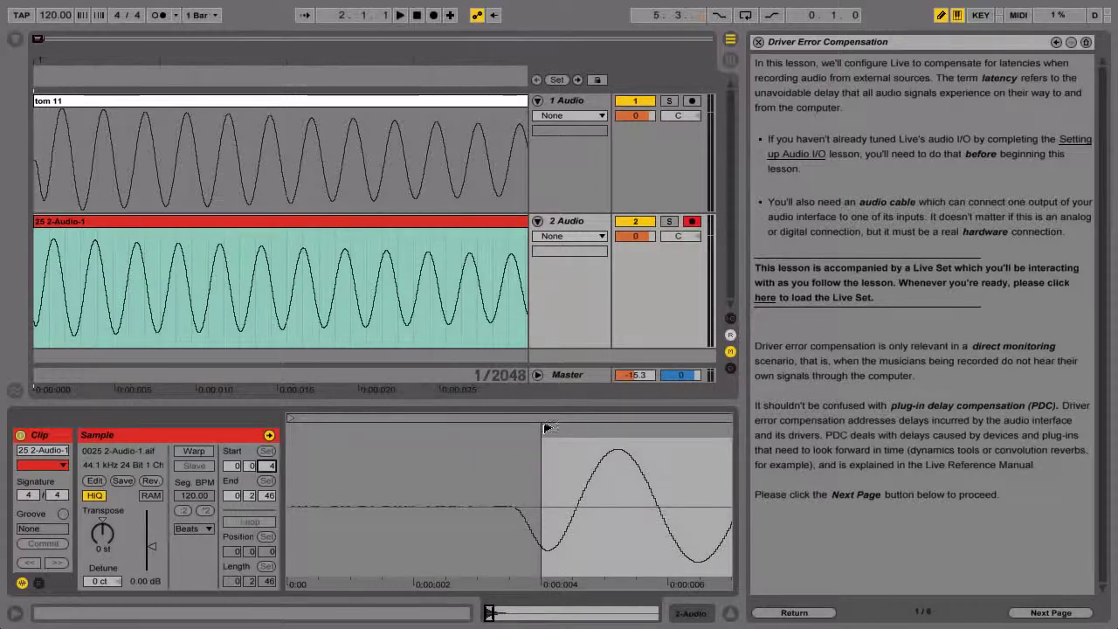
left_click_drag(546, 426, 513, 426)
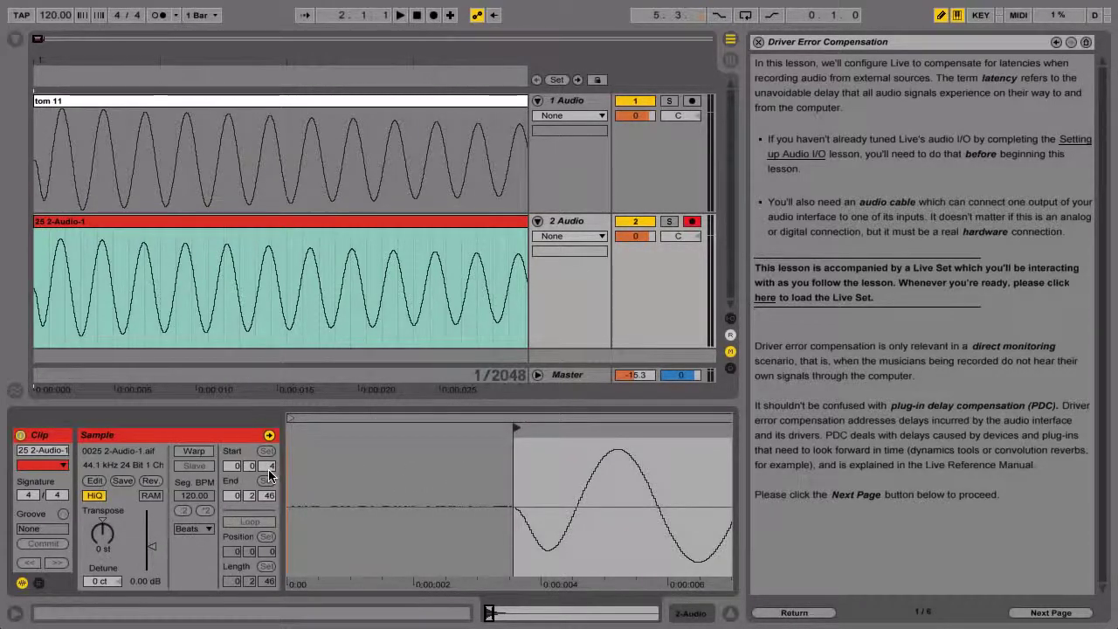
Set Driver Error Compensation to 4.00 ms in the audio preferences and close the preferences.
key("super+comma")
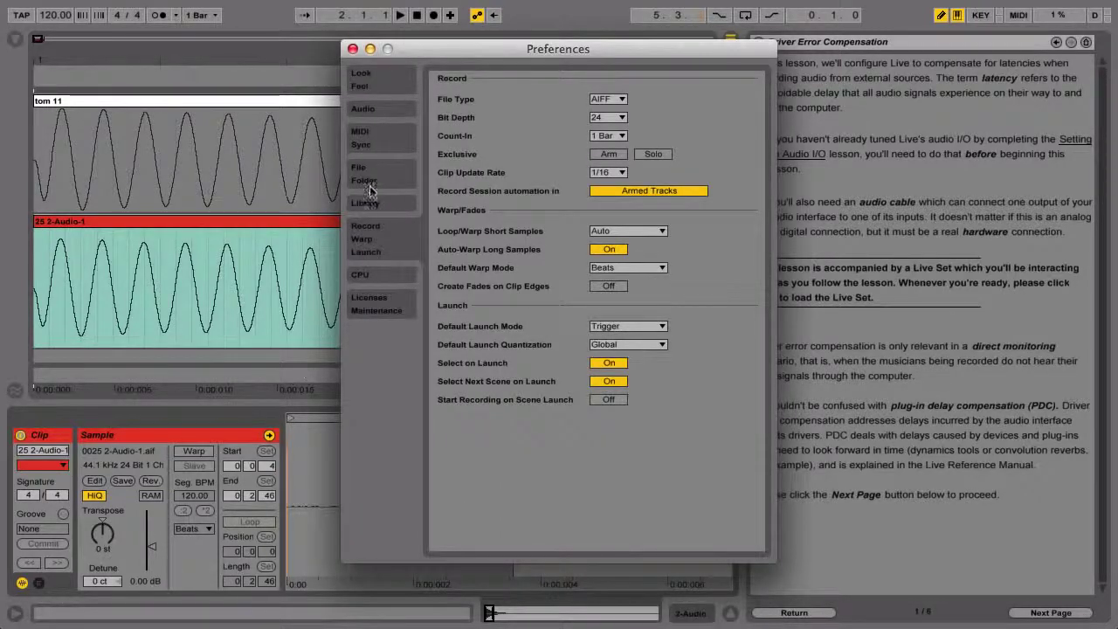
left_click(398, 109)
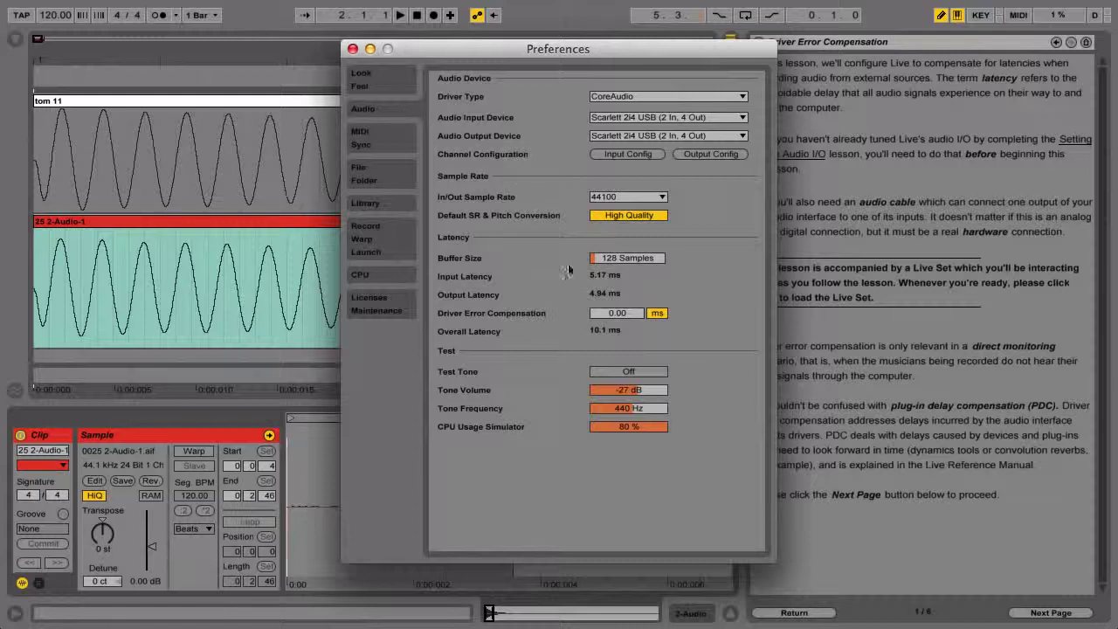
left_click(632, 316)
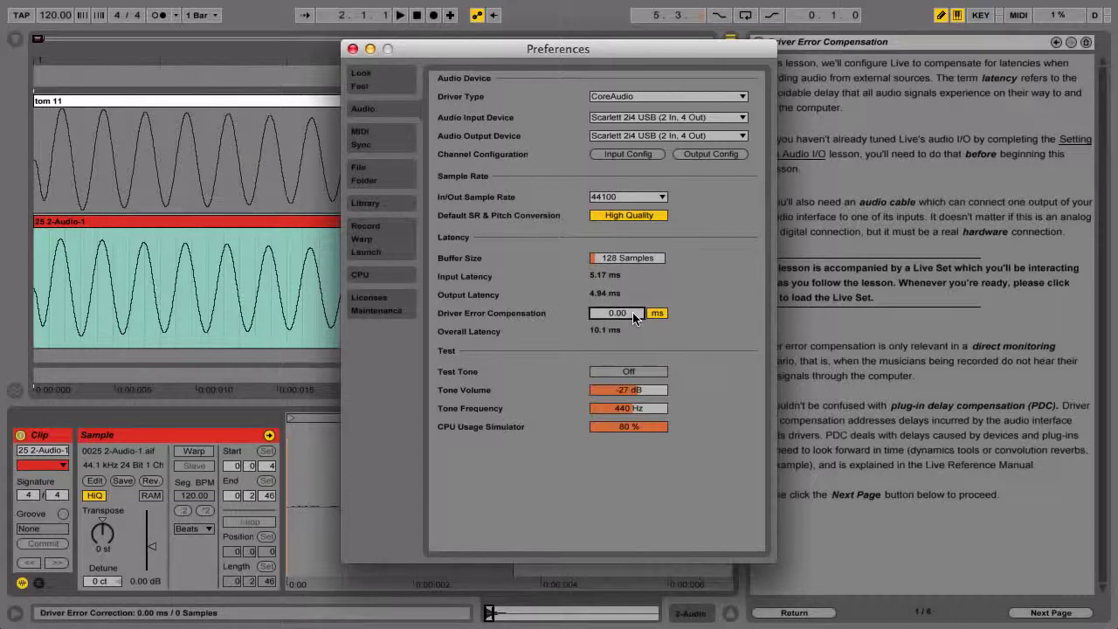
type("4")
key("Return")
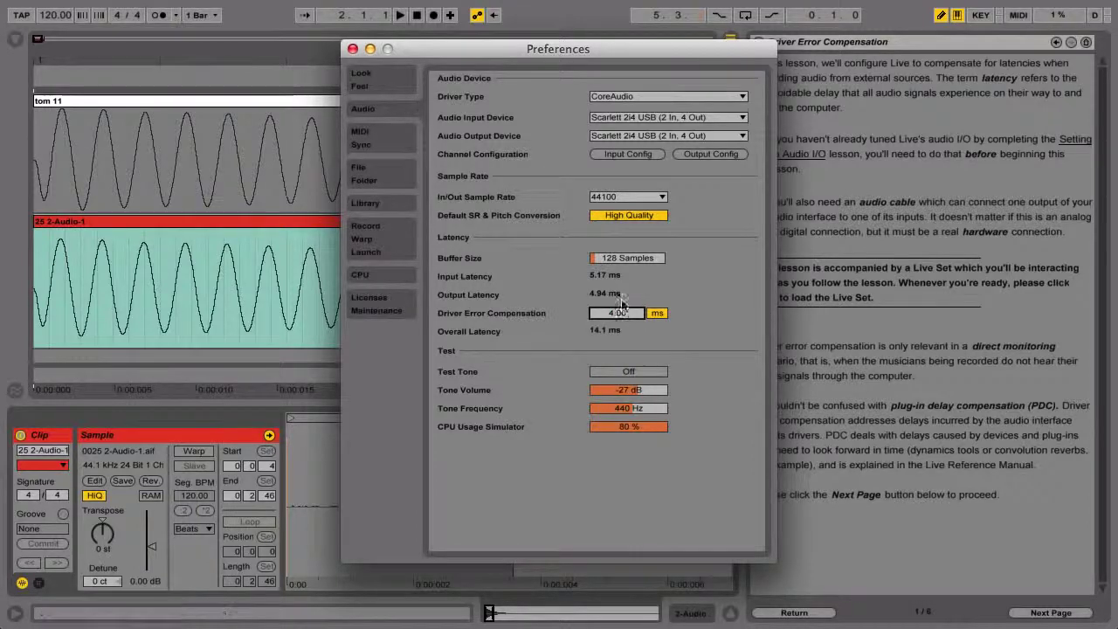
left_click(353, 49)
Replace the recorded clip on 2 Audio with a new recording of the tom from the arrangement start, stopping after about one bar.
left_click_drag(333, 55, 333, 18)
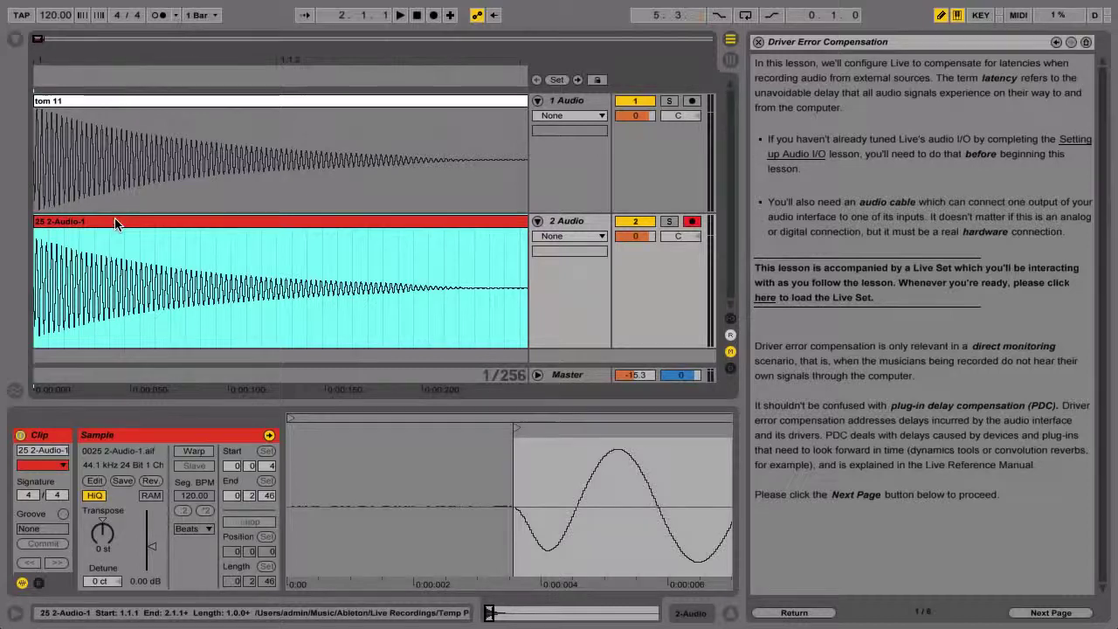
key("Delete")
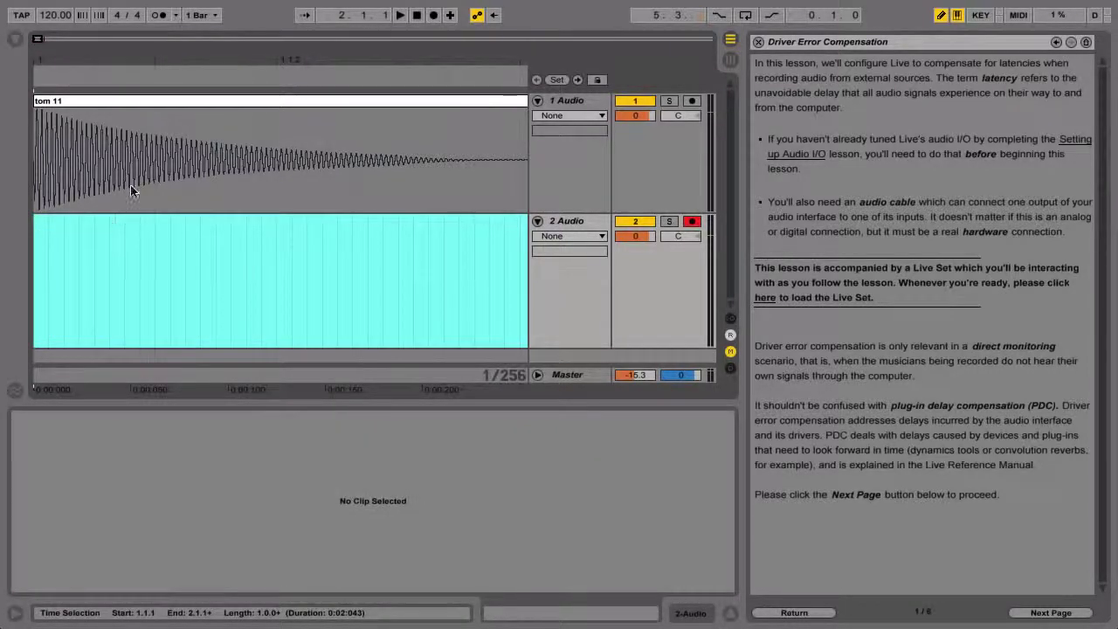
left_click(422, 16)
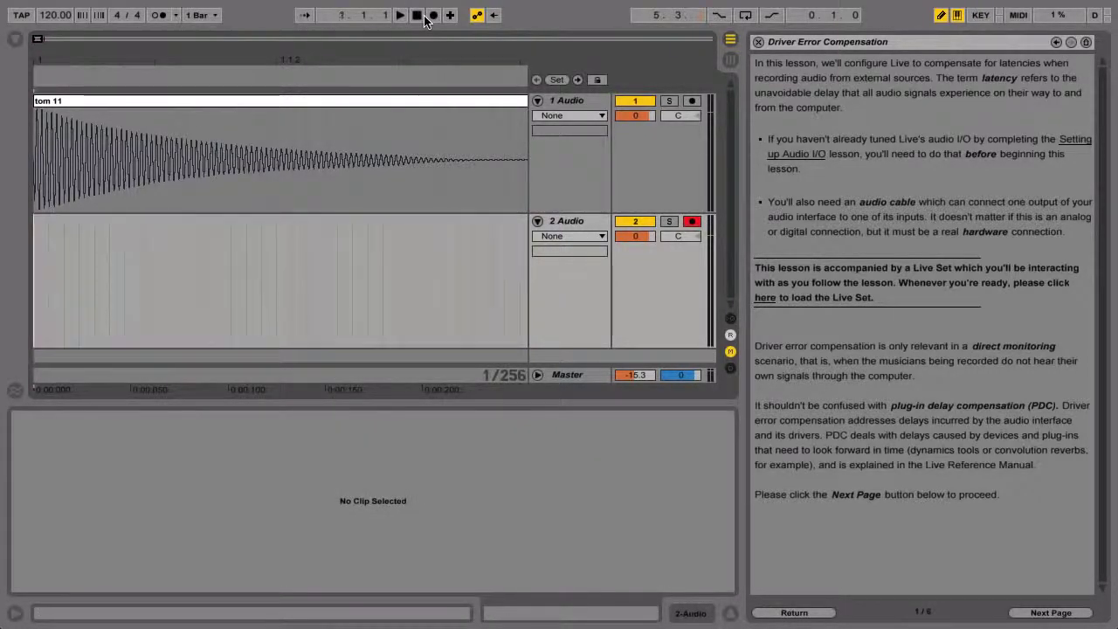
left_click(436, 19)
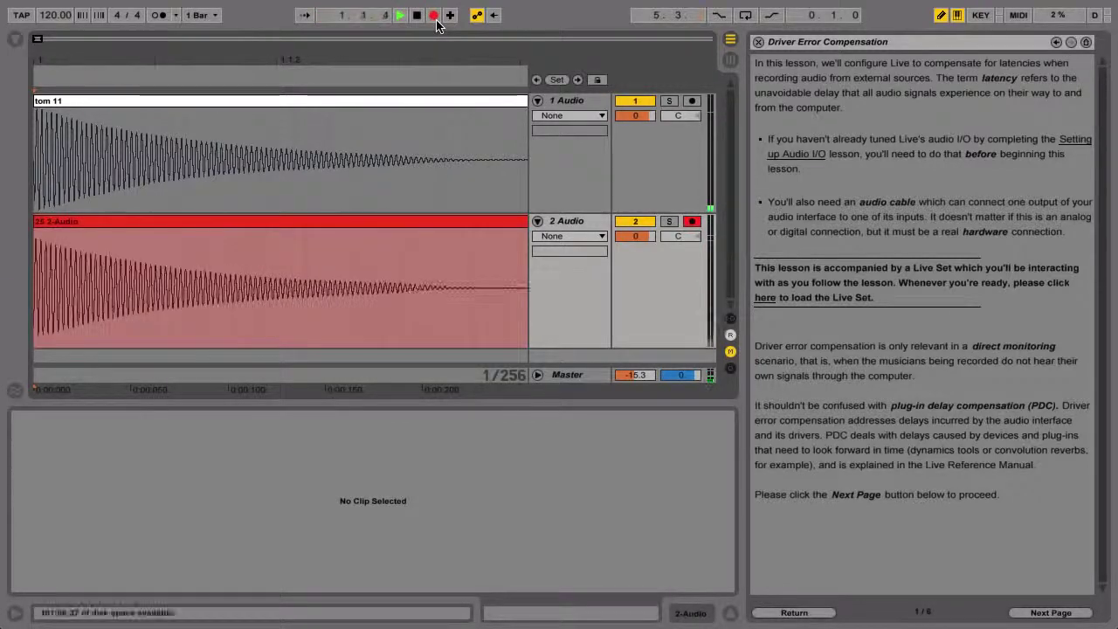
left_click(418, 17)
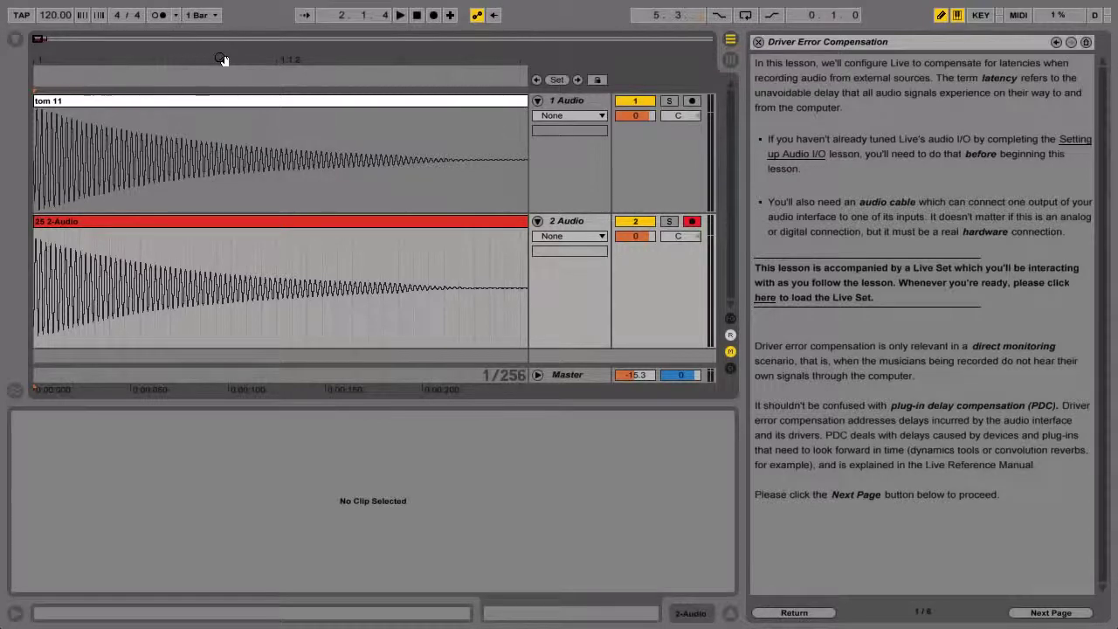
Compare the start of the new recording with the tom clip, and reset Driver Error Compensation to 0 ms in the audio preferences.
mouse_move(222, 59)
left_mouse_down()
mouse_move(226, 131)
mouse_move(690, 131)
left_mouse_up()
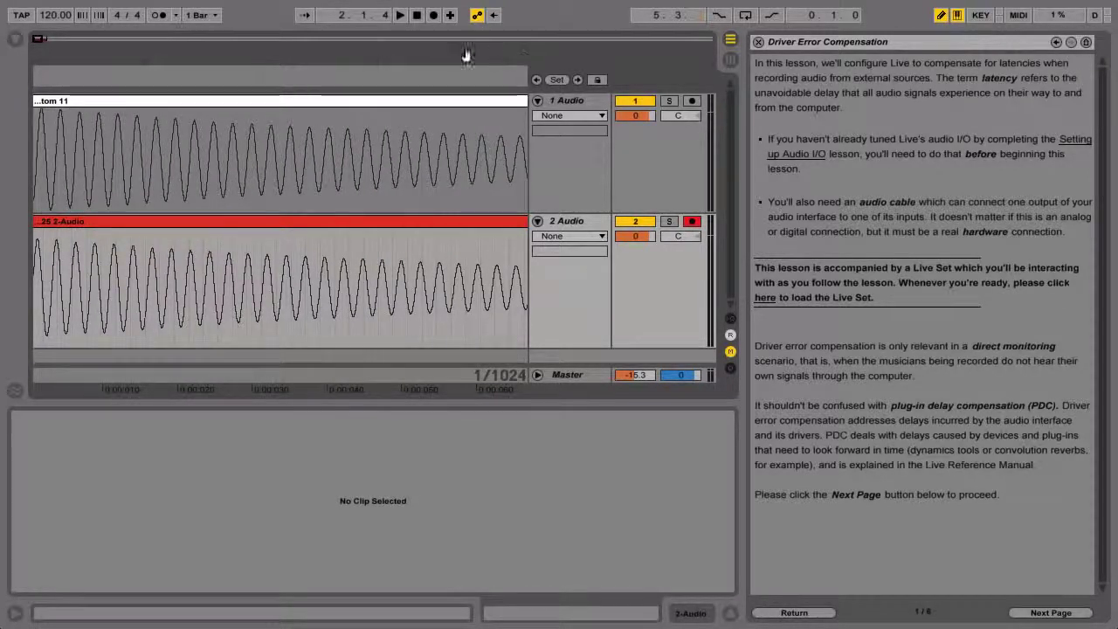
left_click_drag(352, 52, 356, 53)
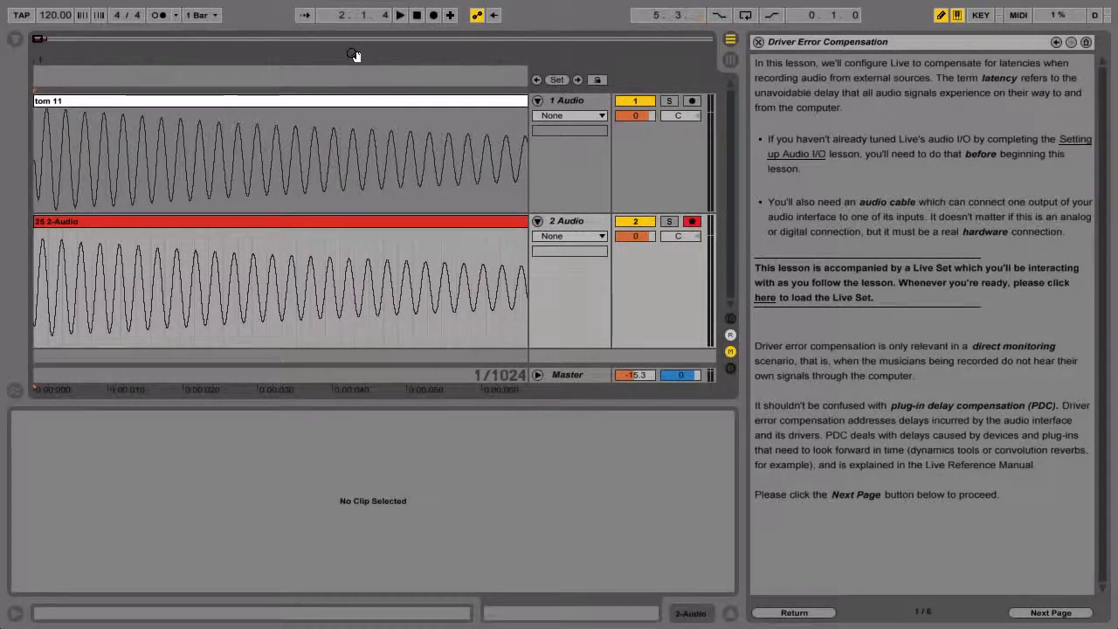
key("super+comma")
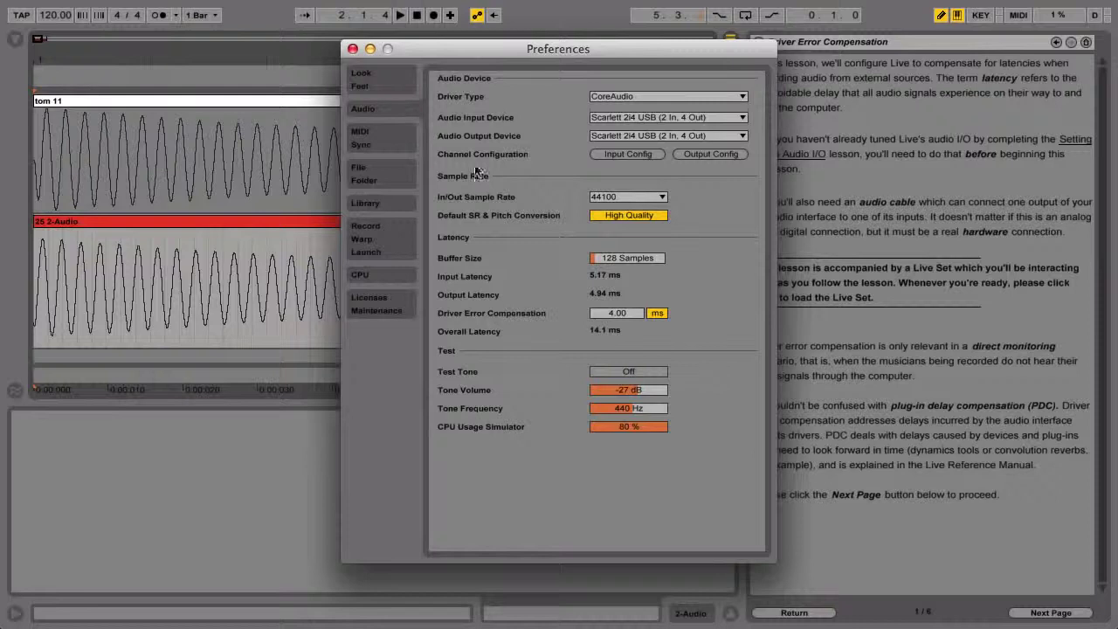
left_click(628, 312)
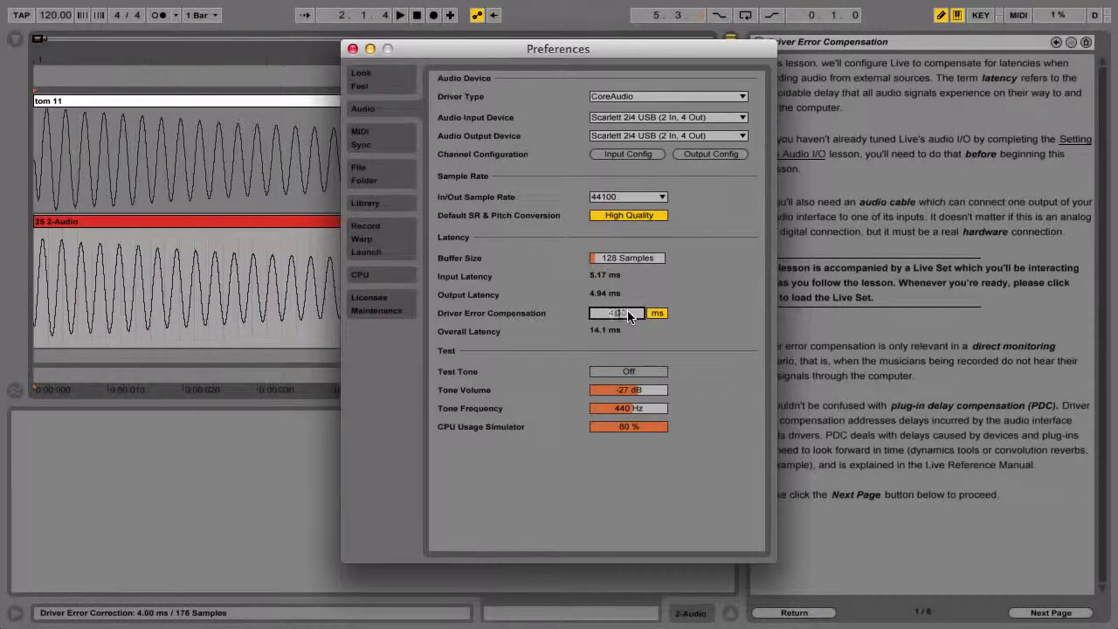
type("0")
key("Return")
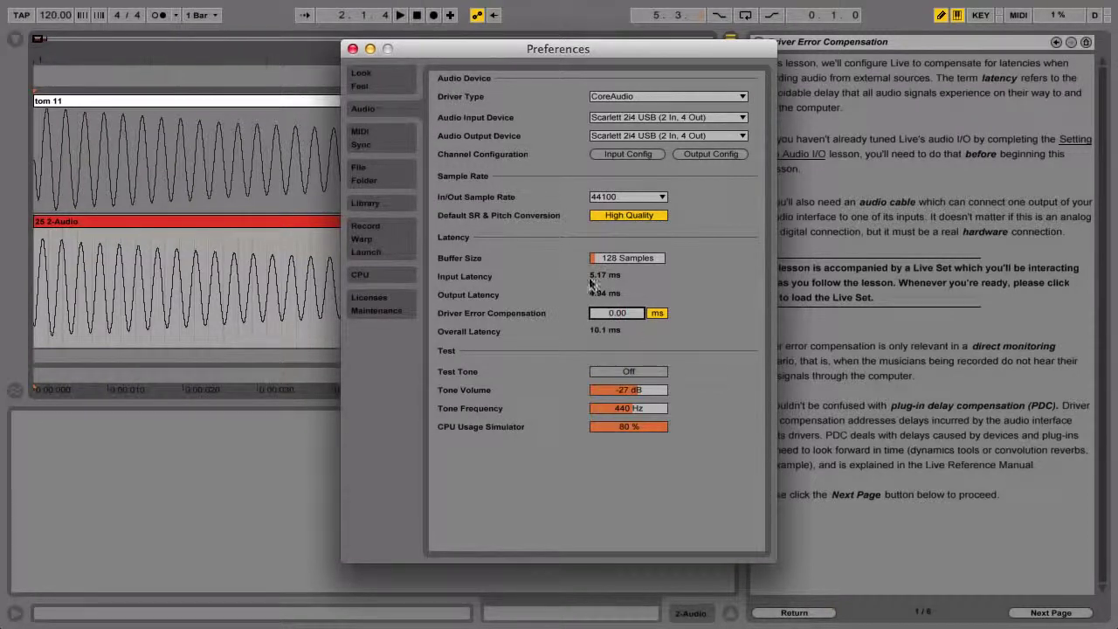
left_click(352, 50)
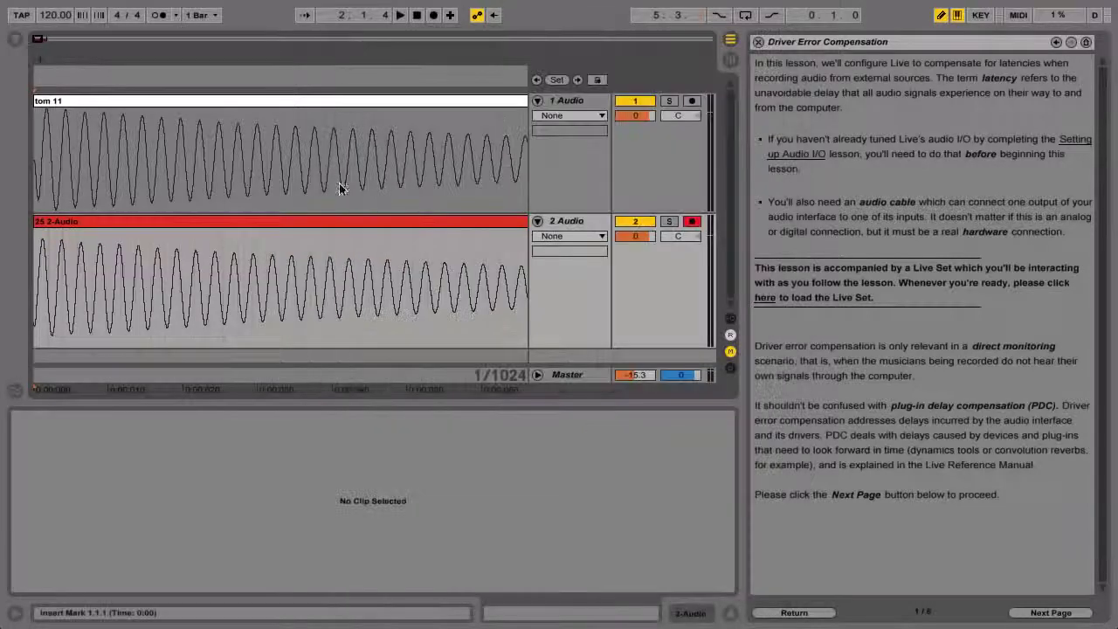
Delete the compensated recording on 2 Audio and record the tom playback again from the arrangement start, stopping in the second bar.
left_click(337, 222)
key("Delete")
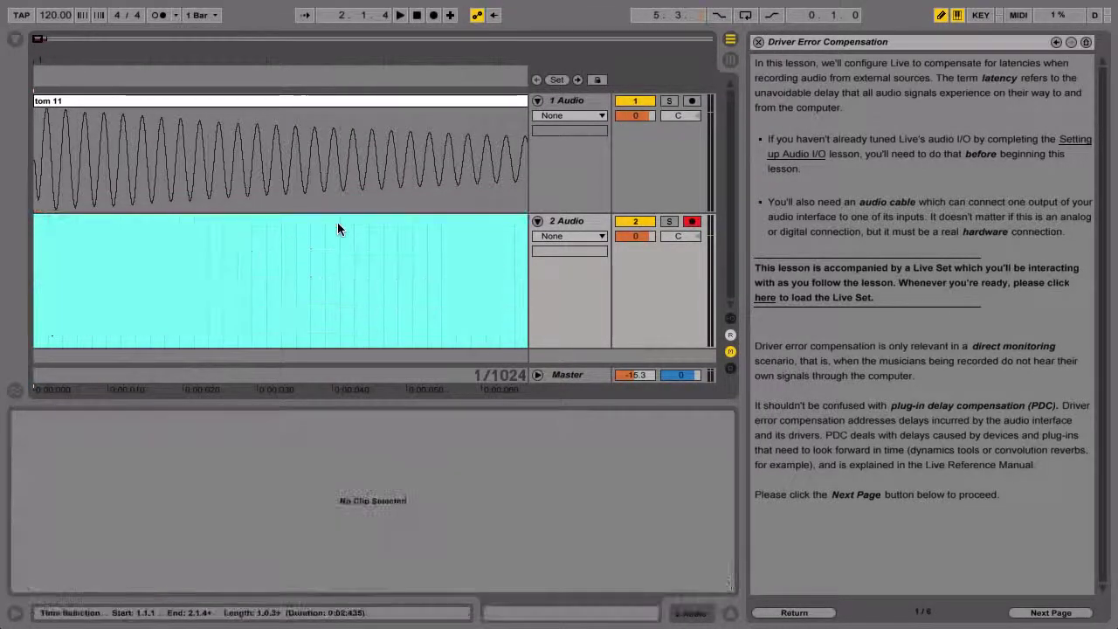
left_click(417, 16)
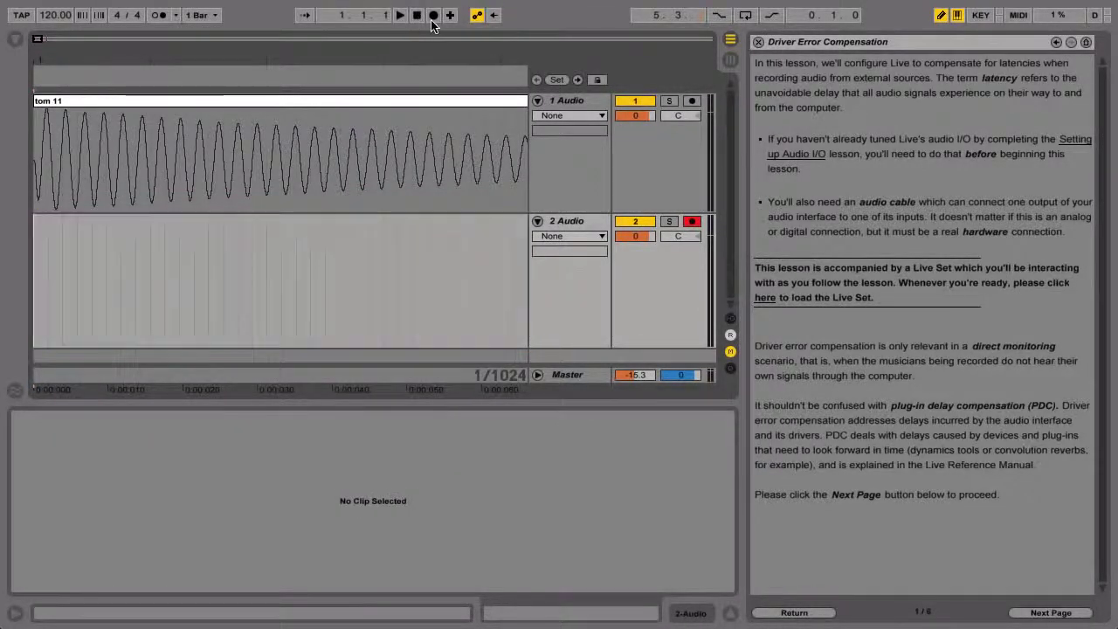
left_click(434, 16)
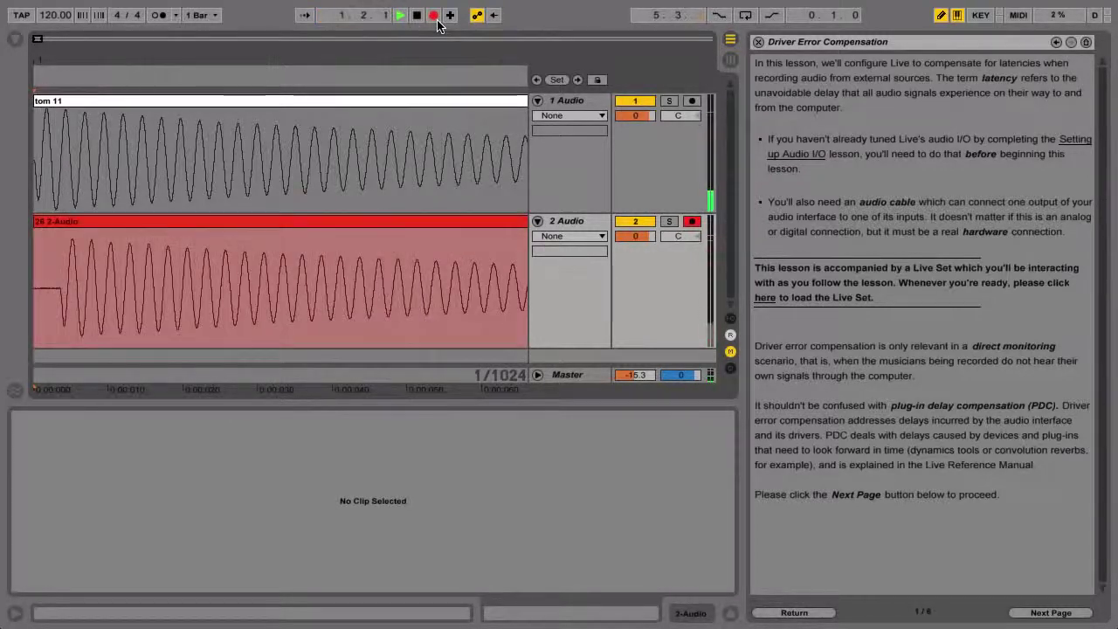
left_click(418, 15)
Place the insert marker at the waveform onset of the 2 Audio recording, between the 3 ms and 4 ms marks.
left_click_drag(49, 61, 50, 173)
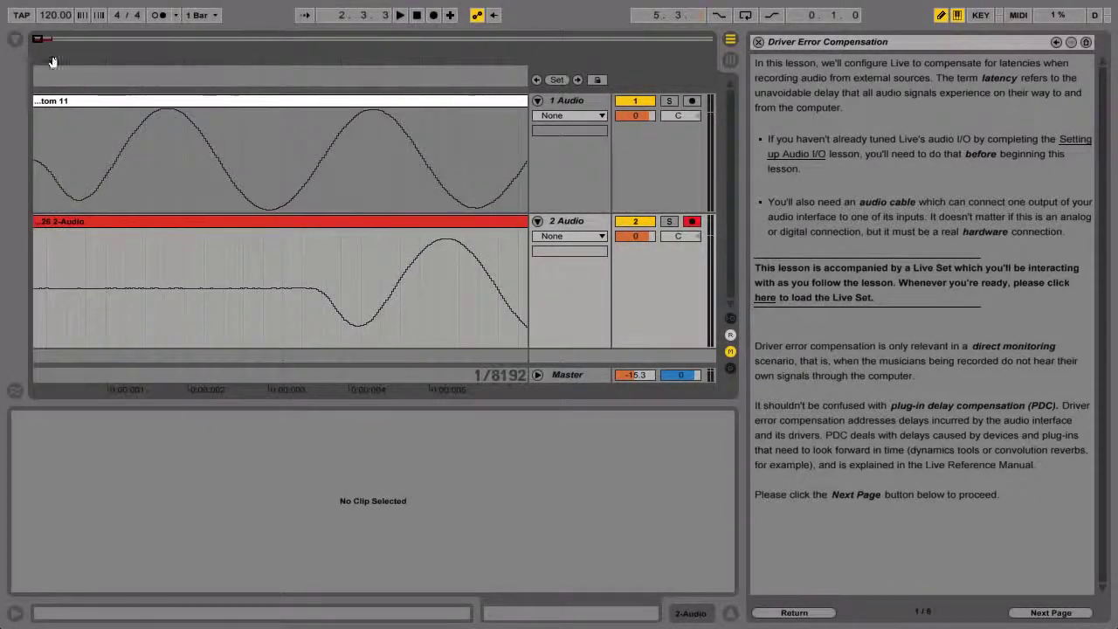
left_click_drag(339, 59, 391, 99)
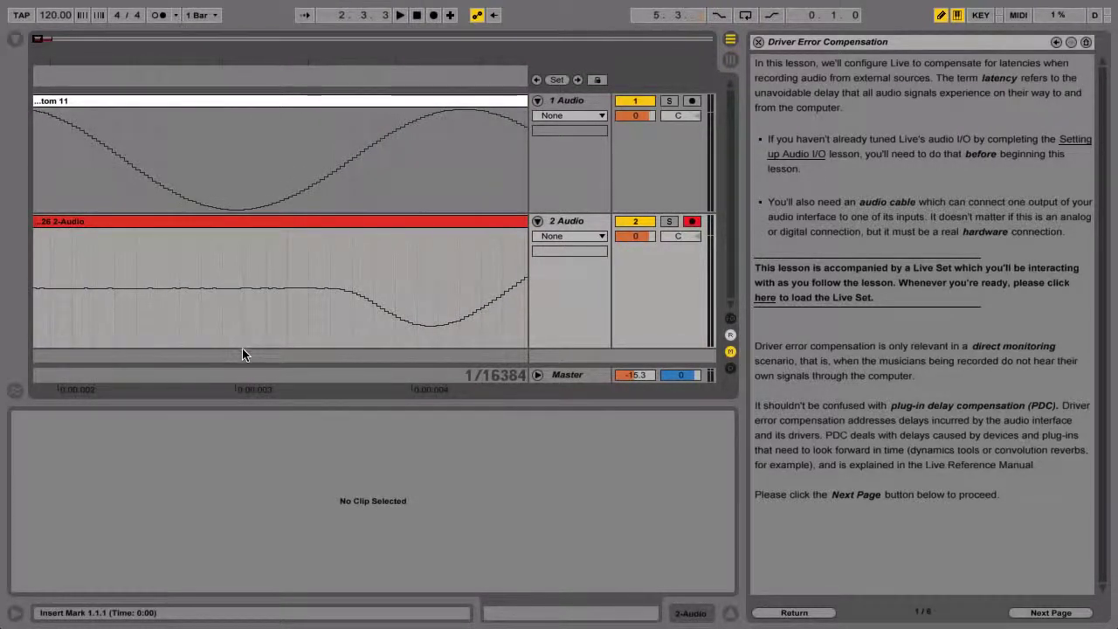
left_click(331, 341)
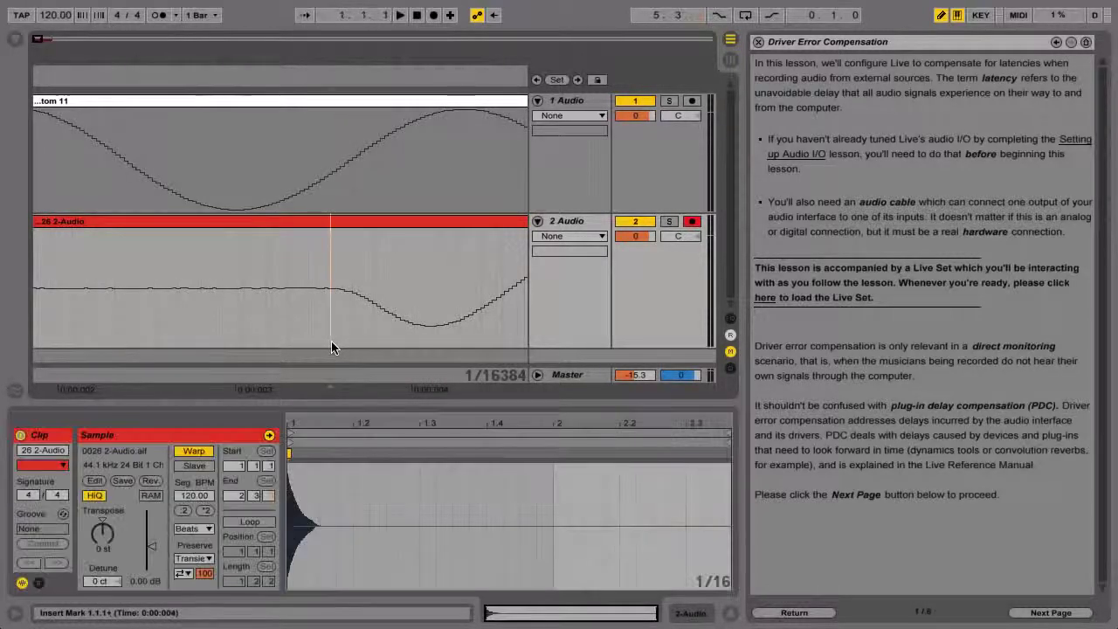
Set Driver Error Compensation to 3.45 ms in the audio preferences.
key("super+comma")
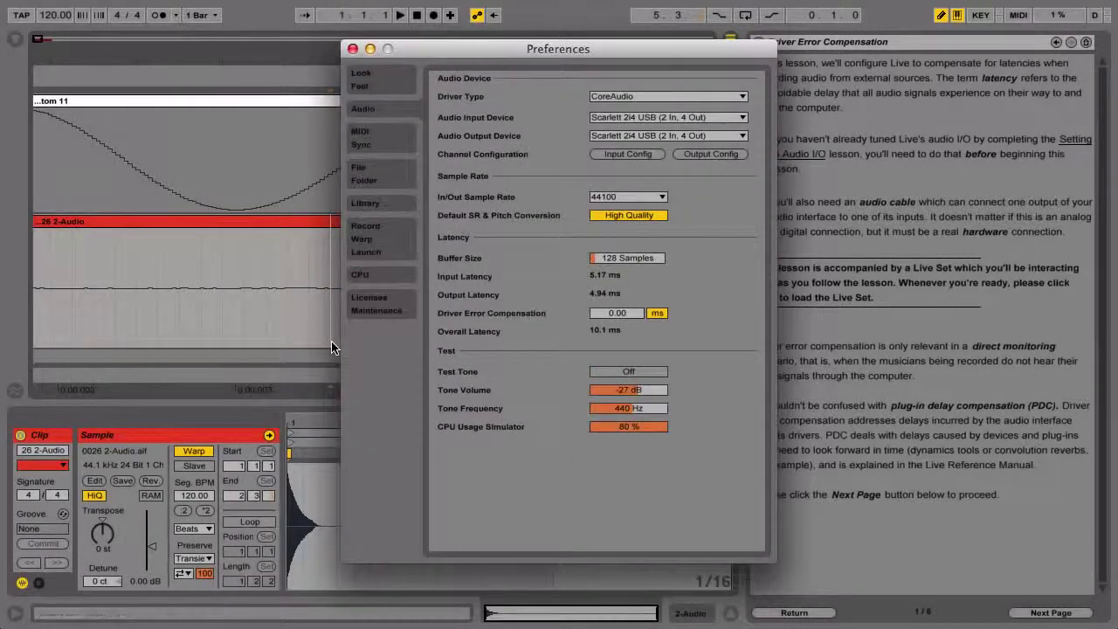
left_click(611, 315)
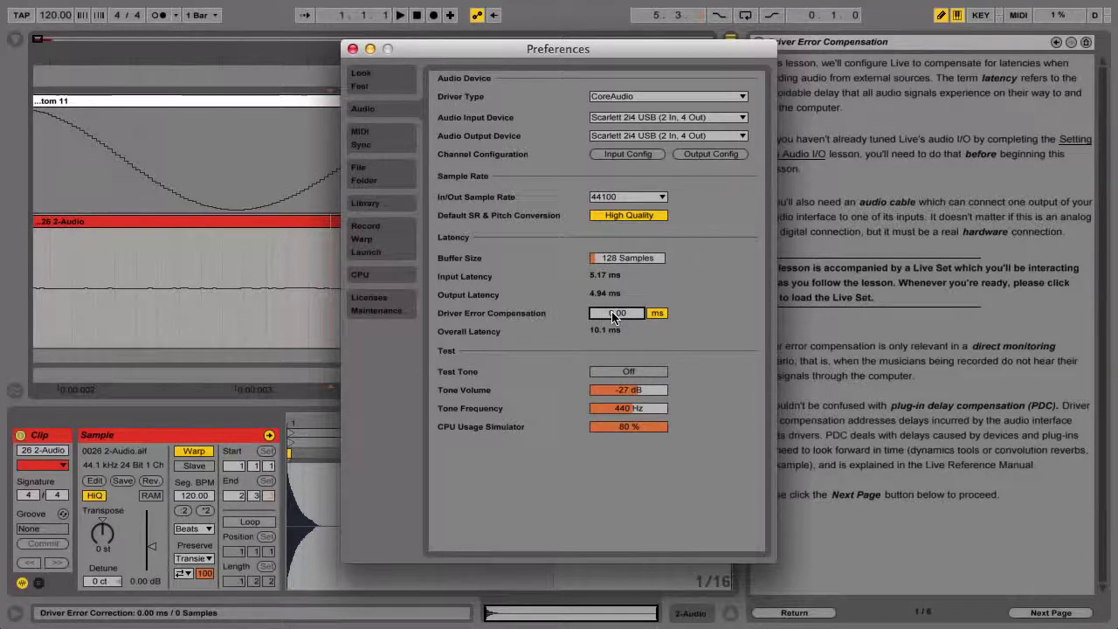
type("3")
key("Return")
key("Return")
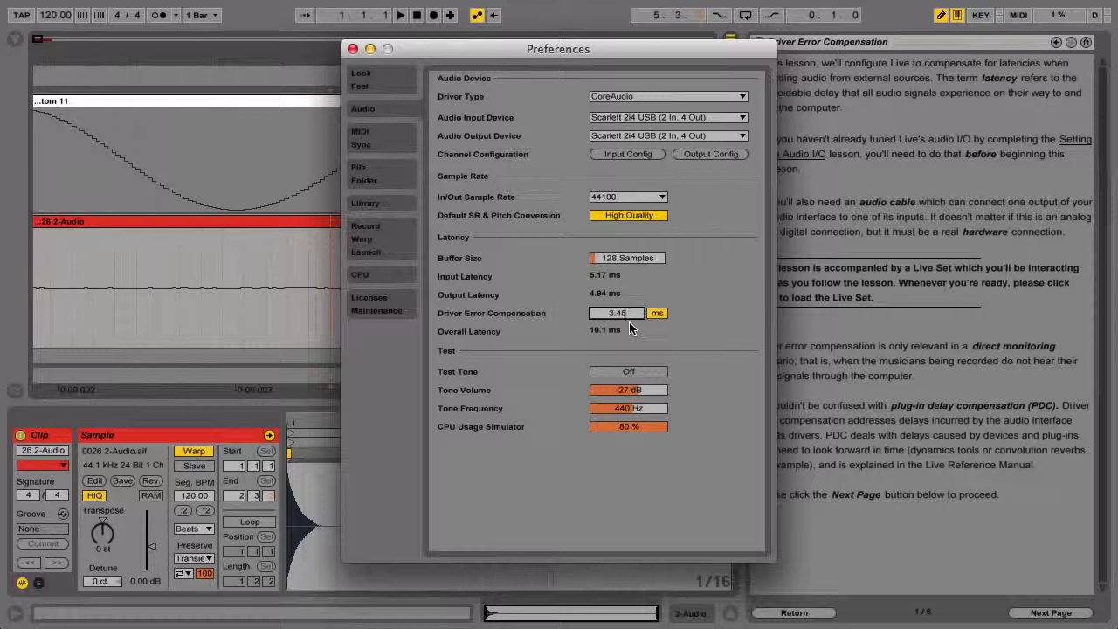